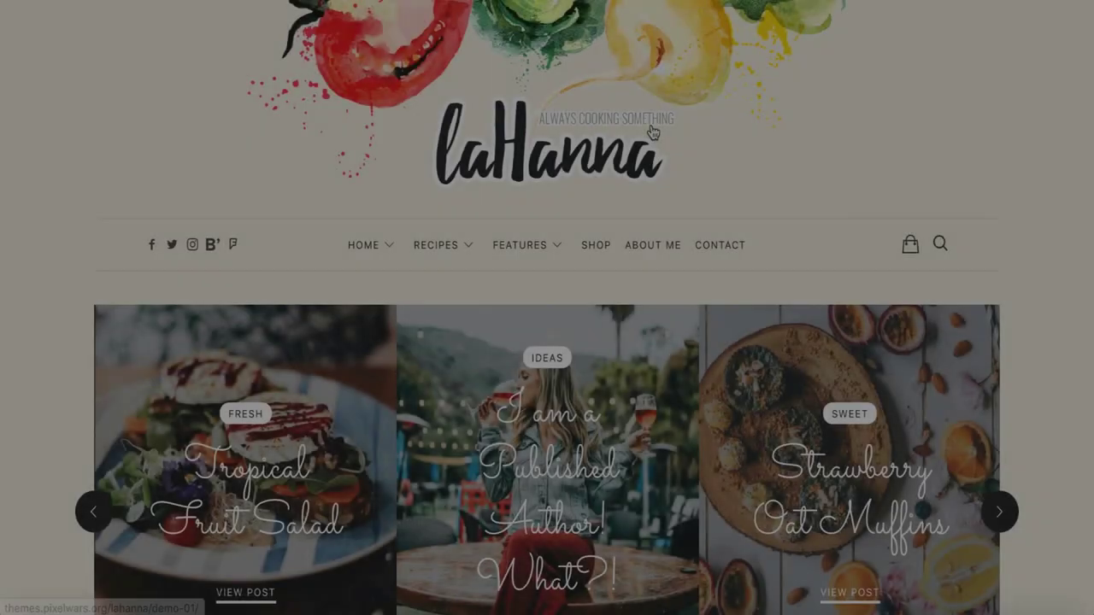
scroll(650, 129, "down", 10)
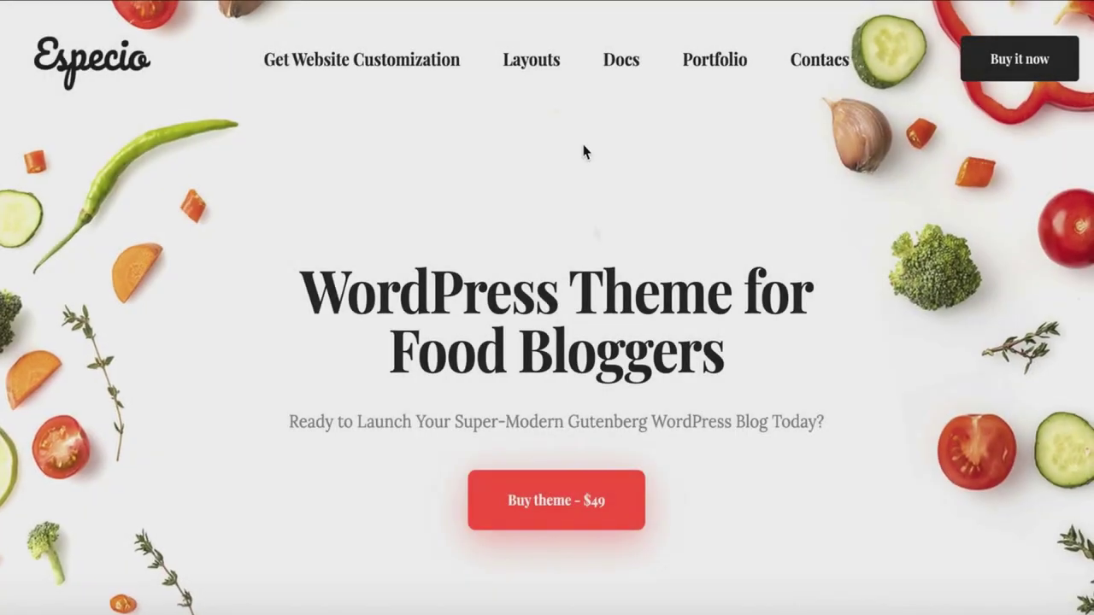
scroll(582, 152, "down", 3)
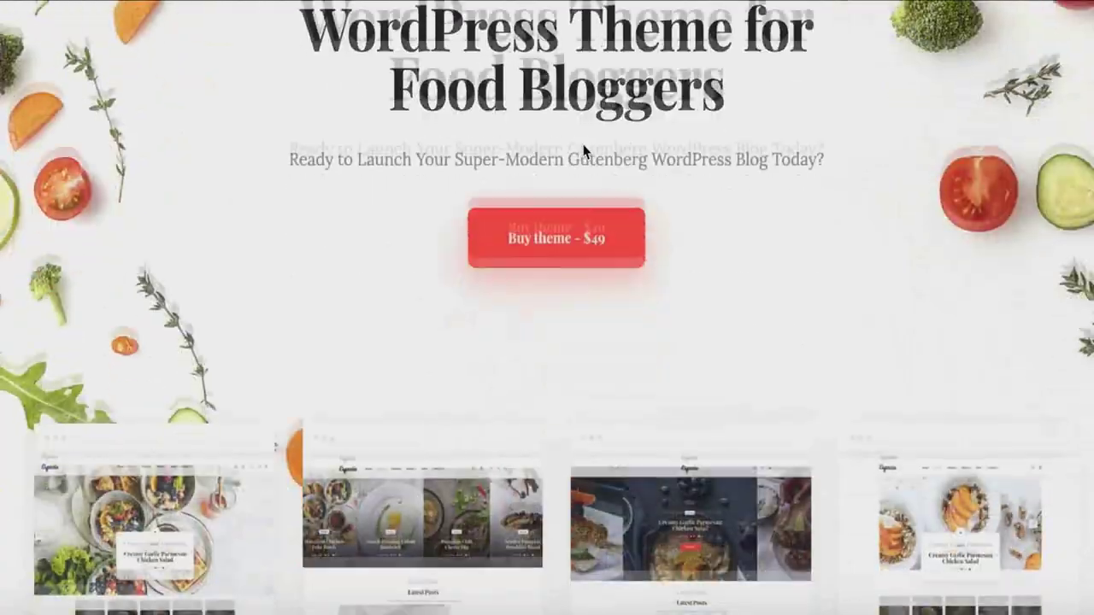
scroll(583, 151, "down", 10)
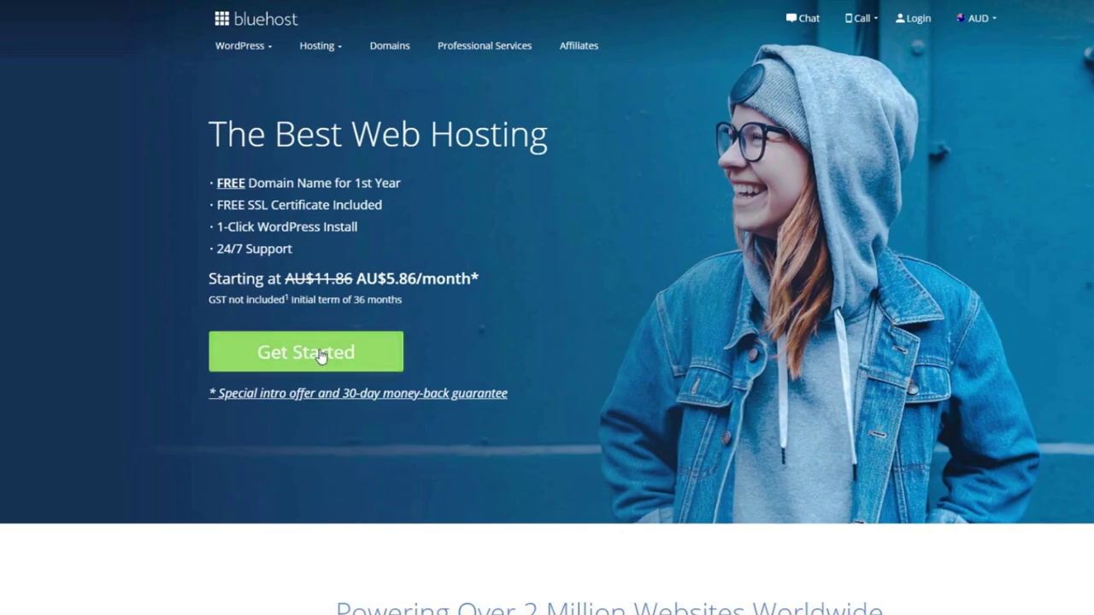
Step: Start the Bluehost hosting sign-up and choose the .com extension for a new domain
left_click(321, 357)
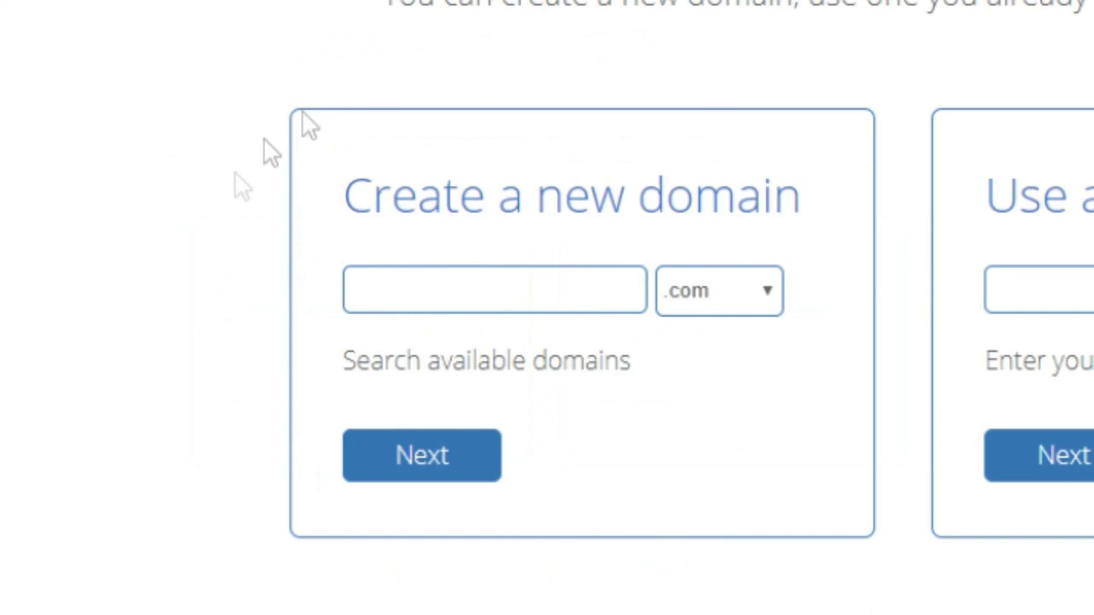
left_click(530, 289)
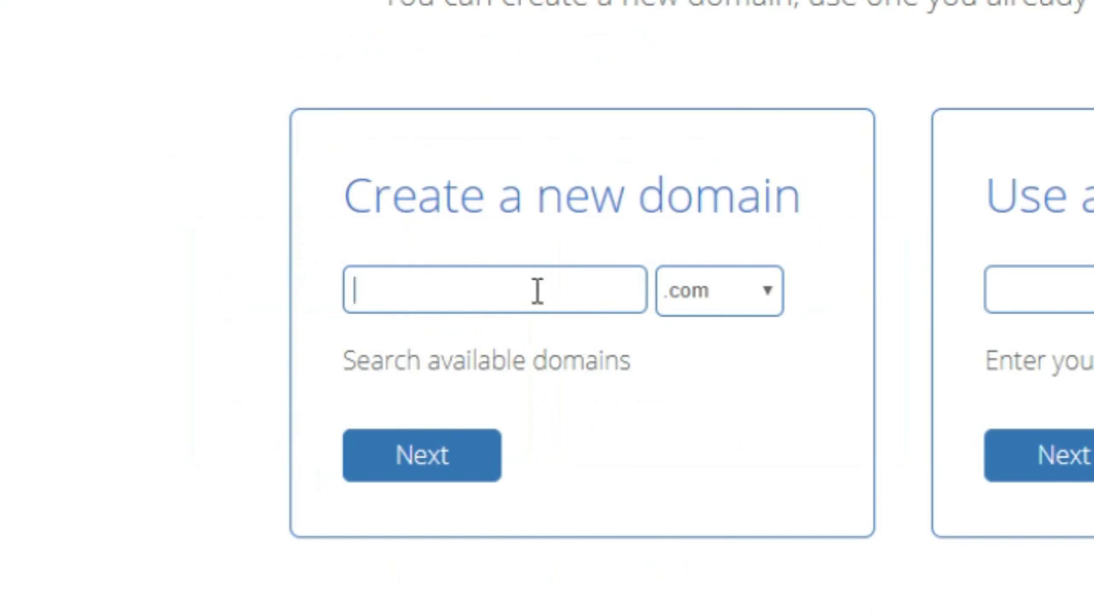
left_click(694, 296)
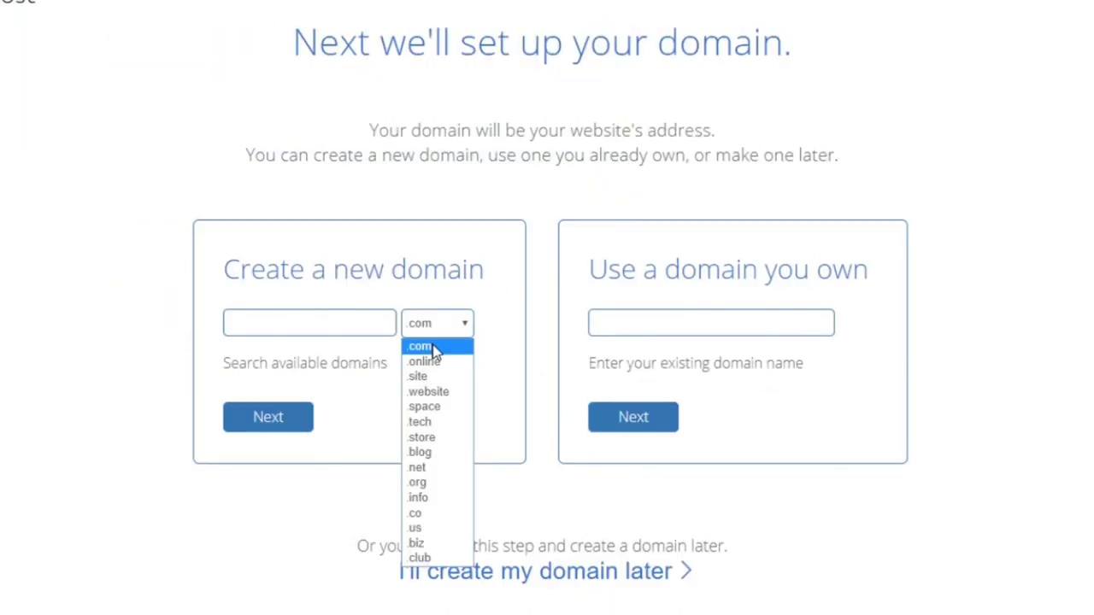
left_click(433, 351)
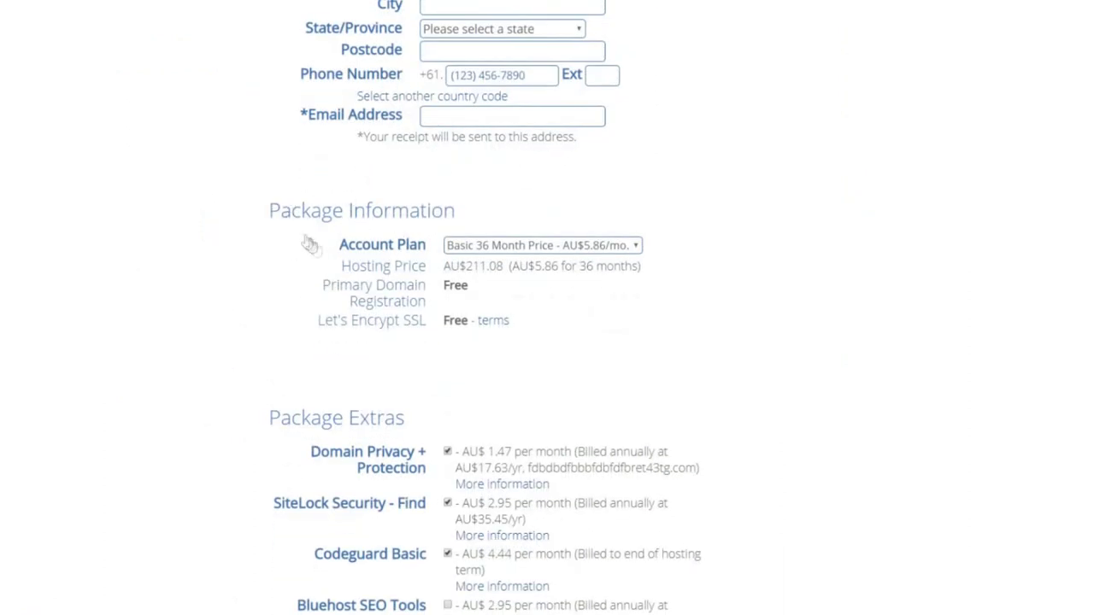
Step: Set the hosting account plan to Basic 36 Month Price - AU$5.86/mo
left_click(454, 250)
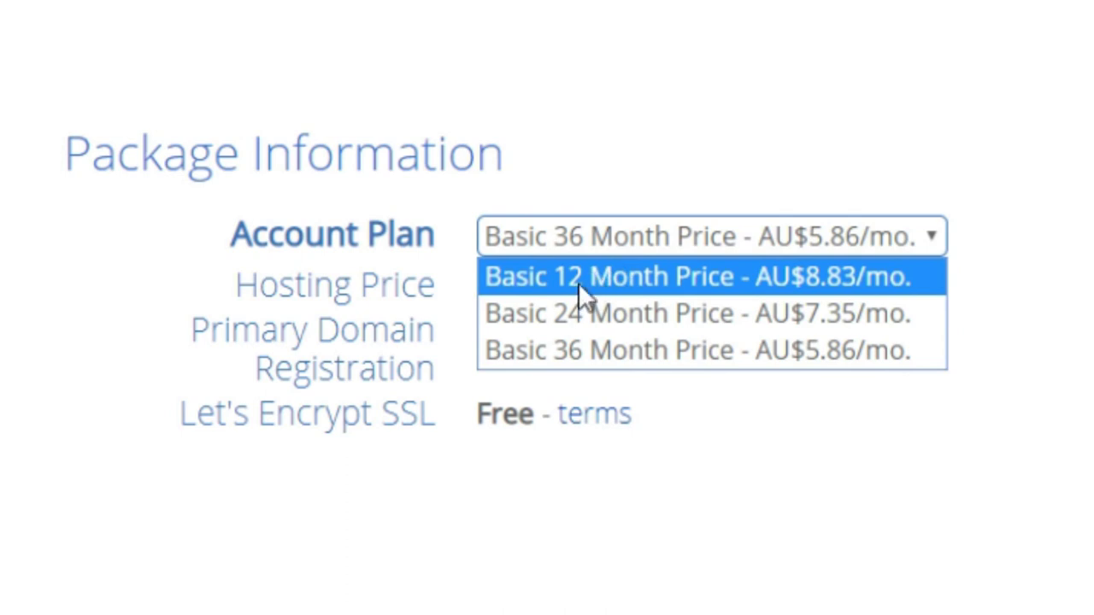
left_click(598, 248)
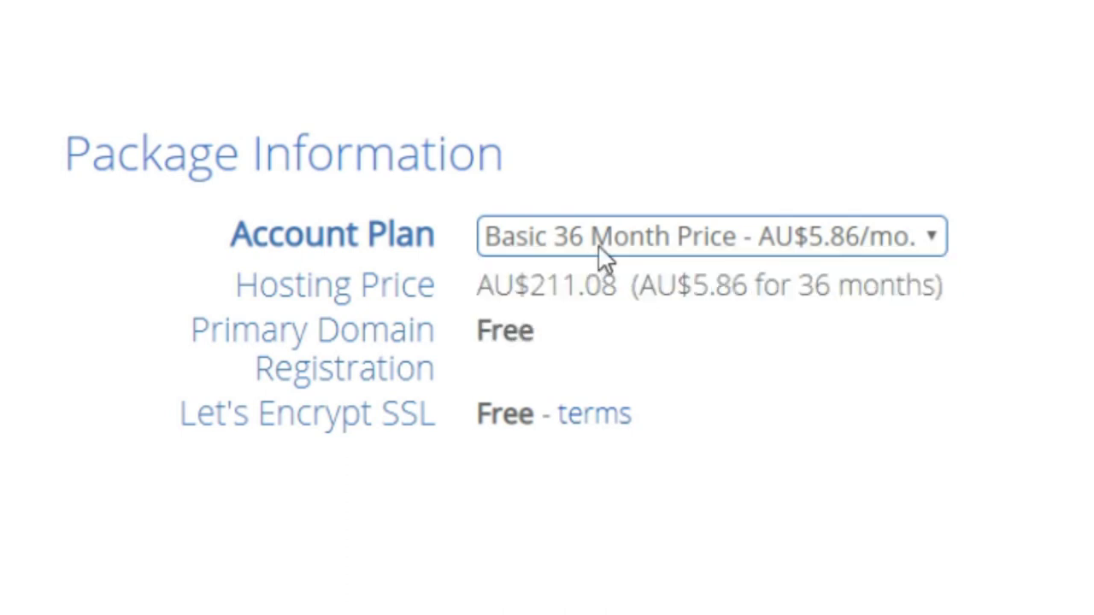
left_click(598, 250)
left_click(561, 353)
left_click(568, 238)
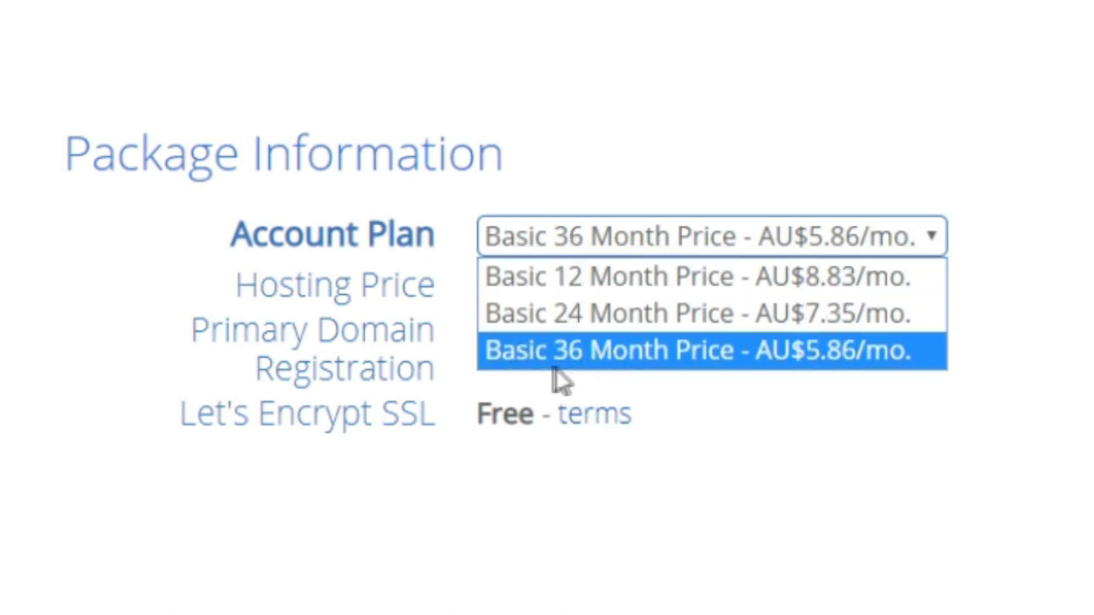
left_click(564, 366)
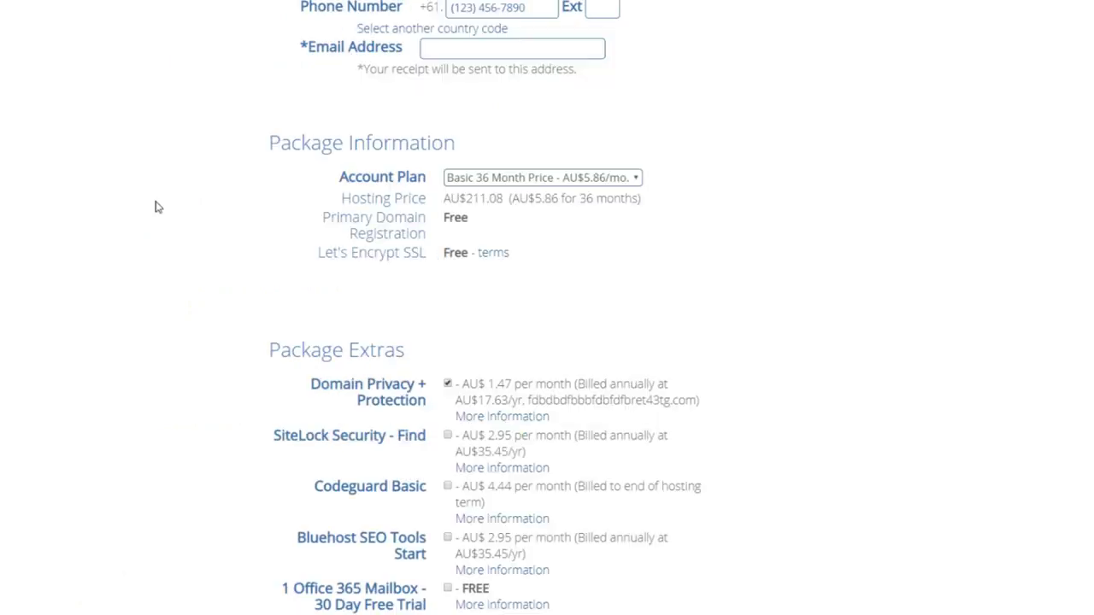
Step: Read the Domain Privacy + Protection details comparing registrant information with and without the extra, and close them
scroll(157, 206, "down", 3)
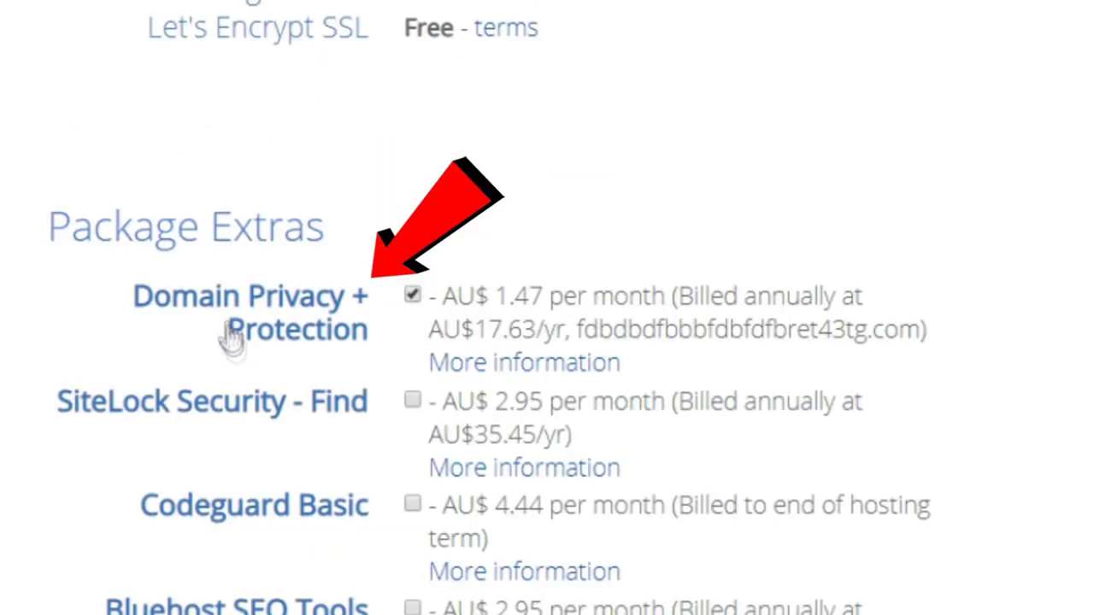
left_click(525, 376)
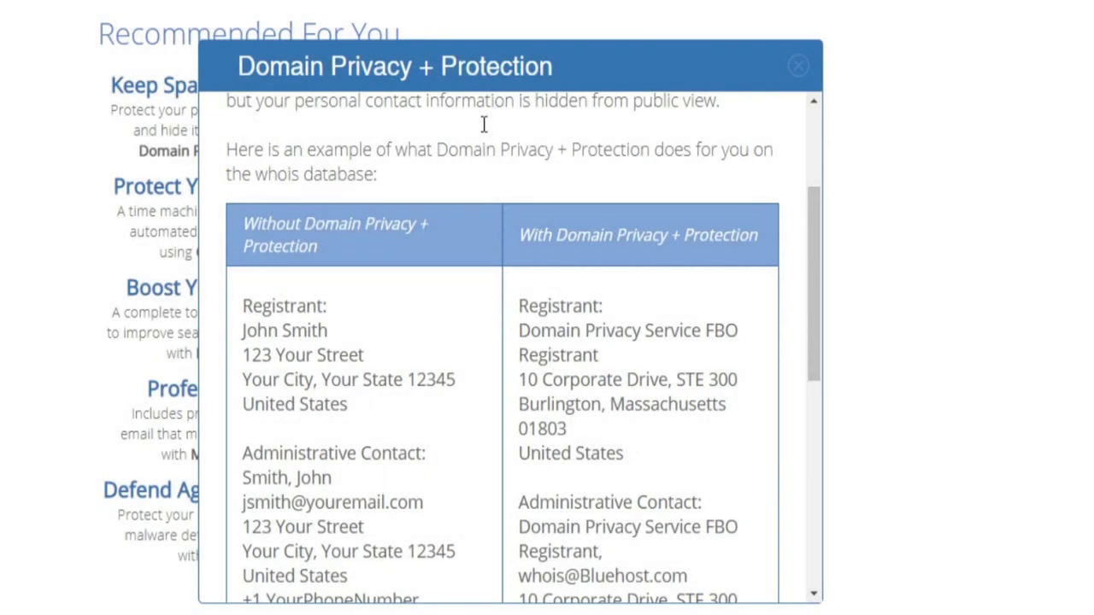
scroll(482, 128, "down", 3)
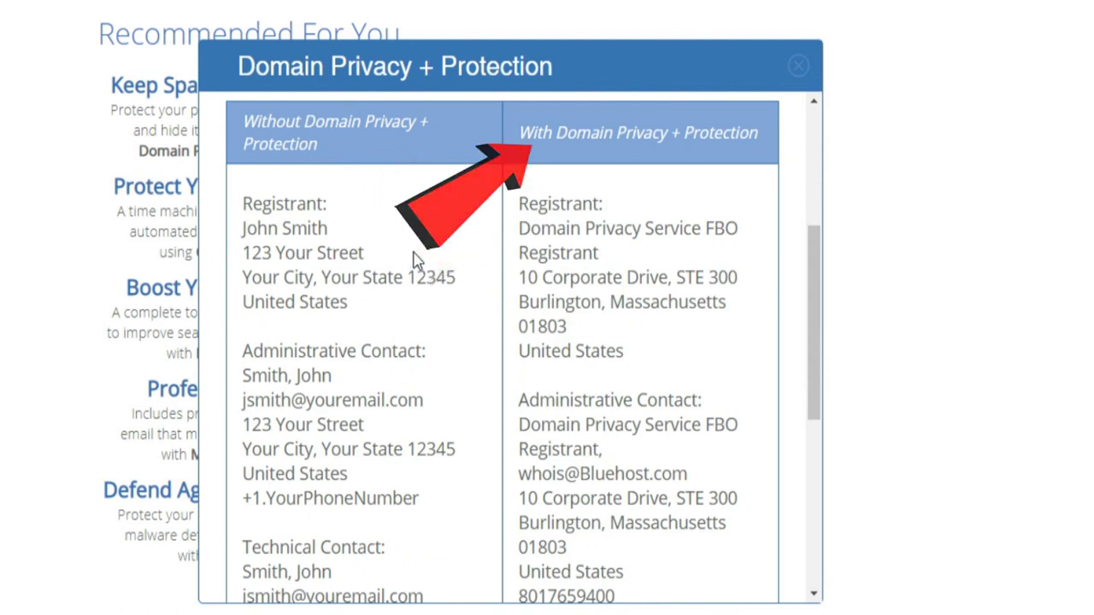
scroll(416, 261, "down", 3)
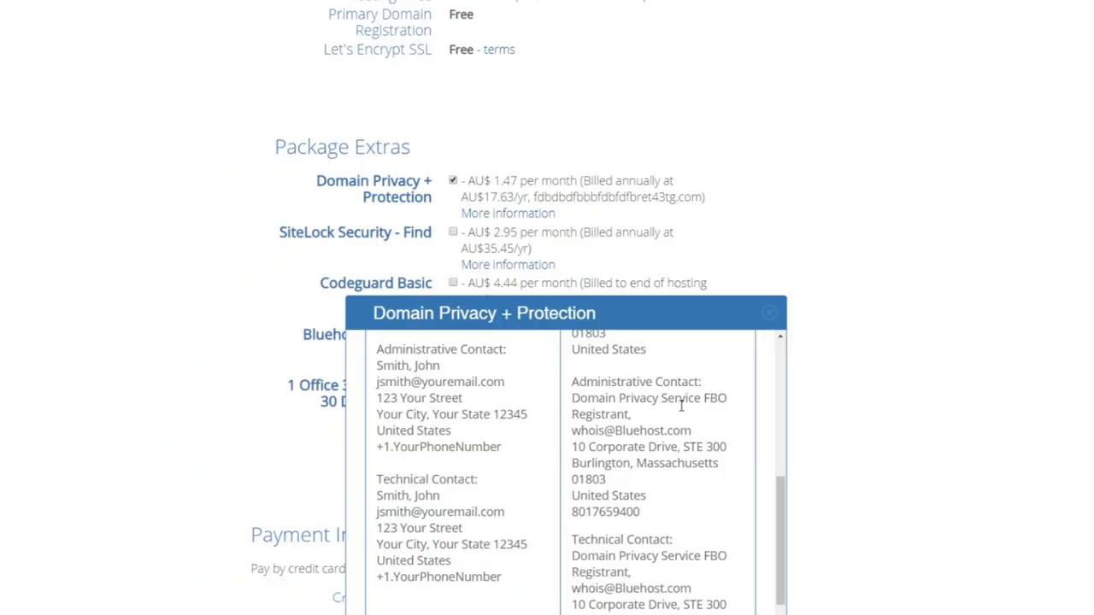
left_click(294, 290)
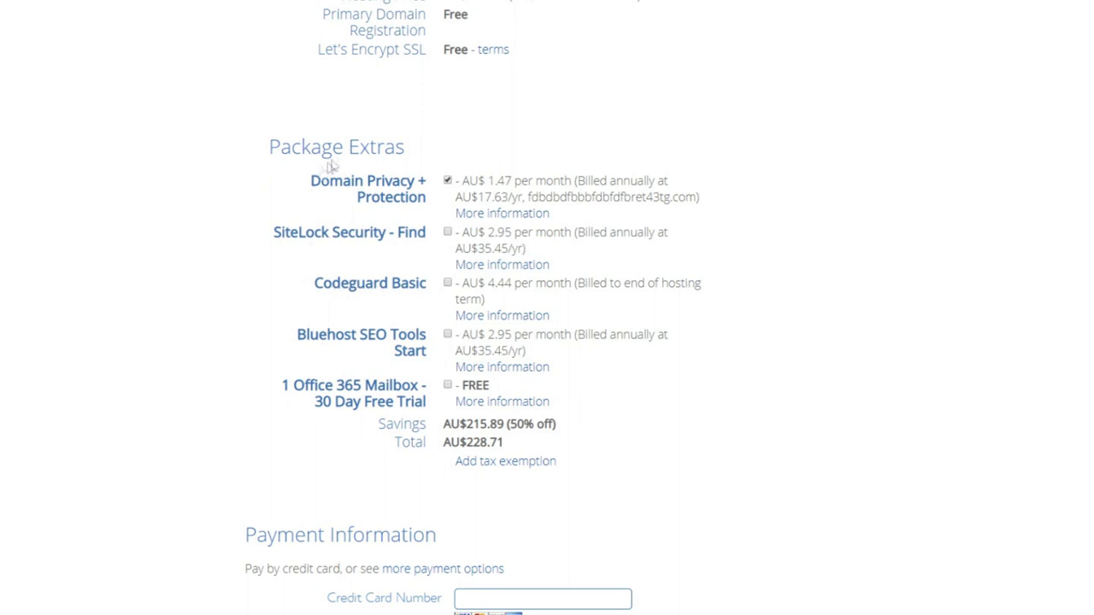
Step: Choose payment by credit card among the payment options and submit the hosting order with the terms accepted
scroll(342, 254, "down", 5)
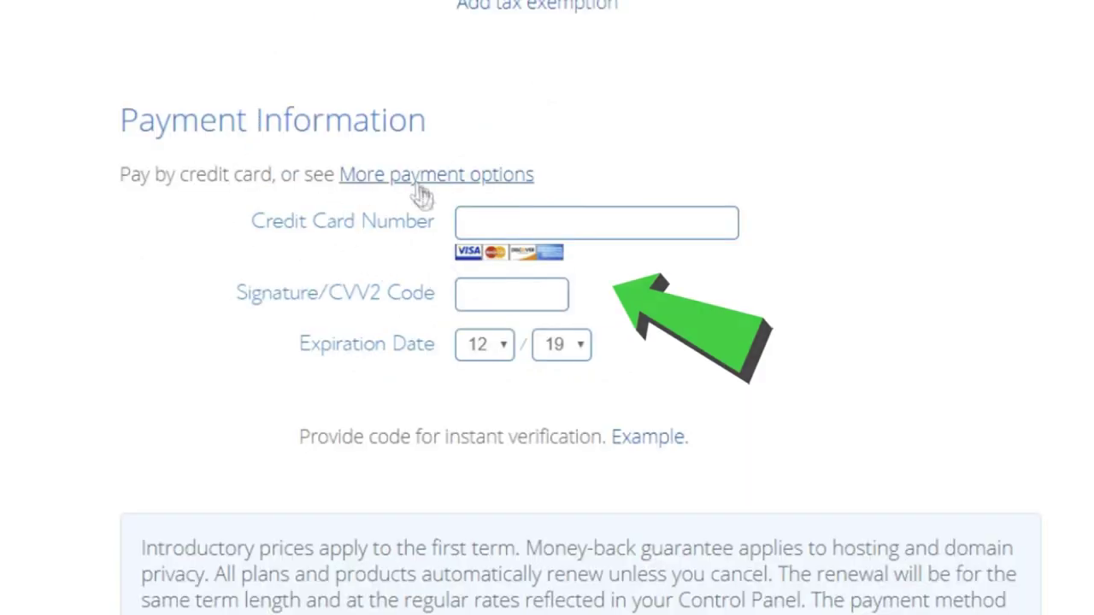
left_click(448, 178)
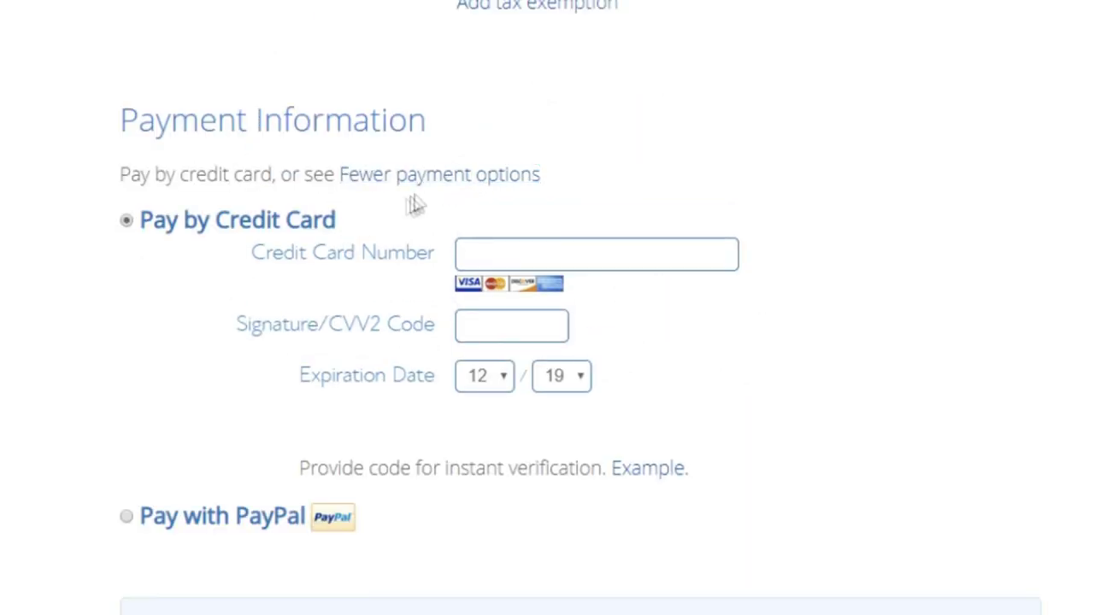
left_click(127, 517)
left_click(126, 221)
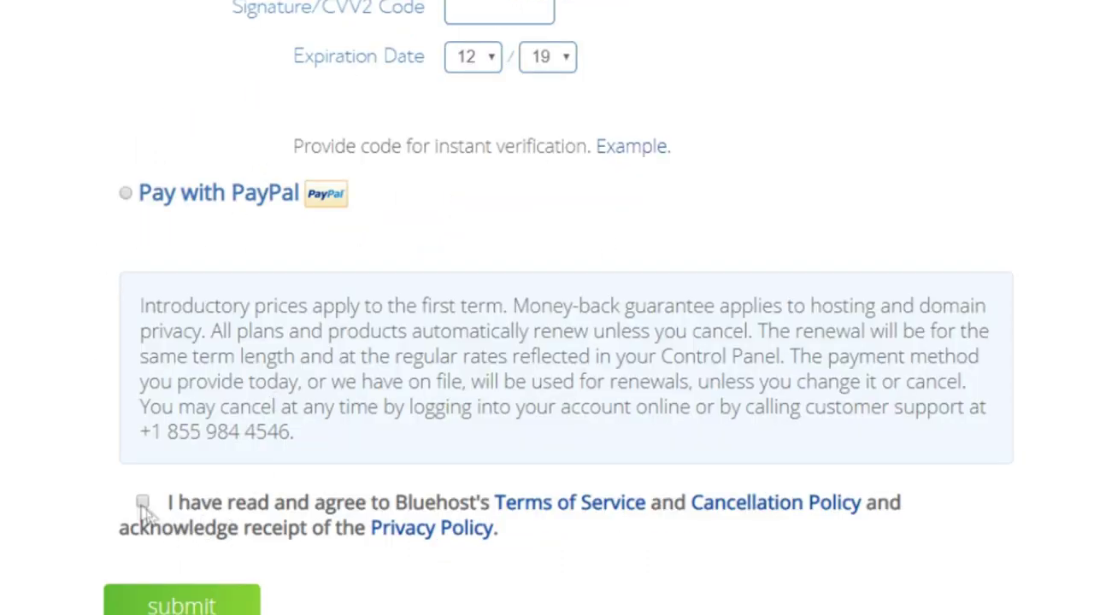
left_click(142, 504)
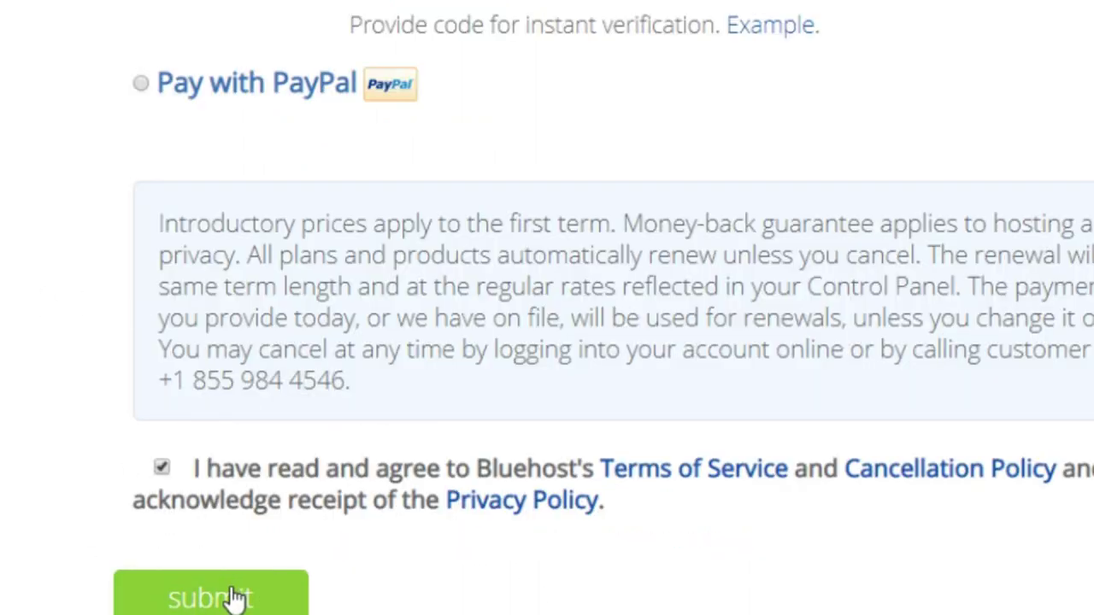
left_click(211, 597)
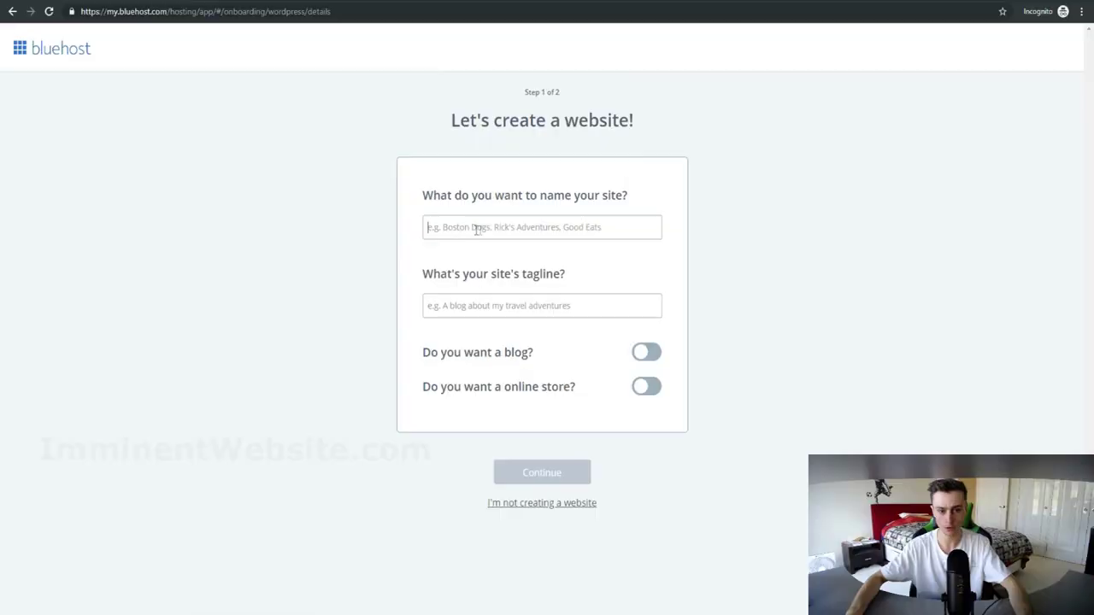
Step: Name the site "Imminent Website Tutorials" and continue to the second setup step
right_click(382, 245)
left_click(423, 416)
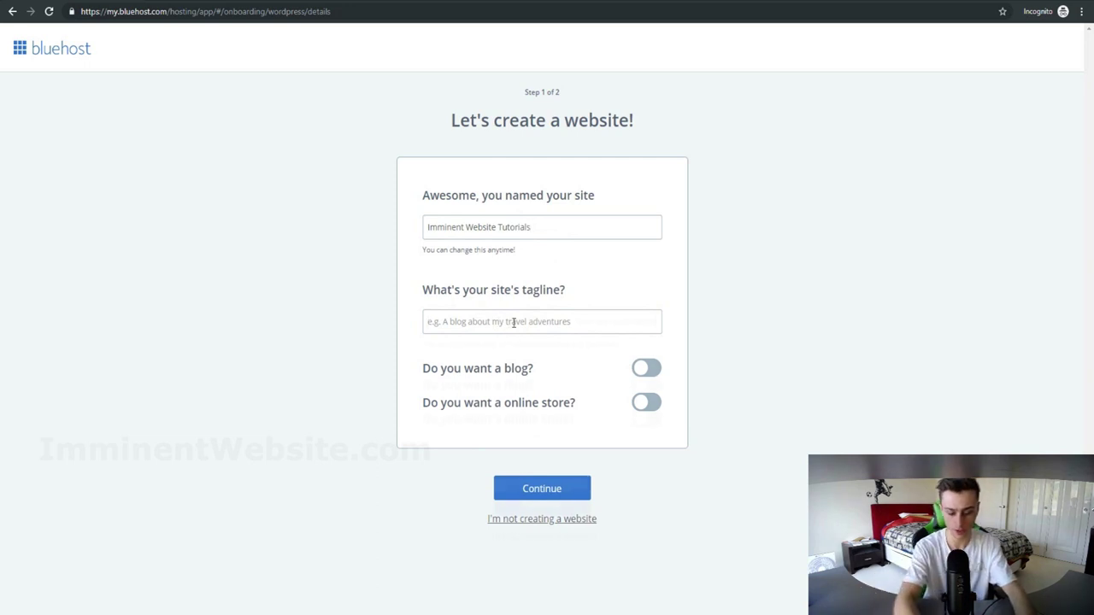
key("ctrl+v")
key("Right")
key("Right")
key("Right")
key("Right")
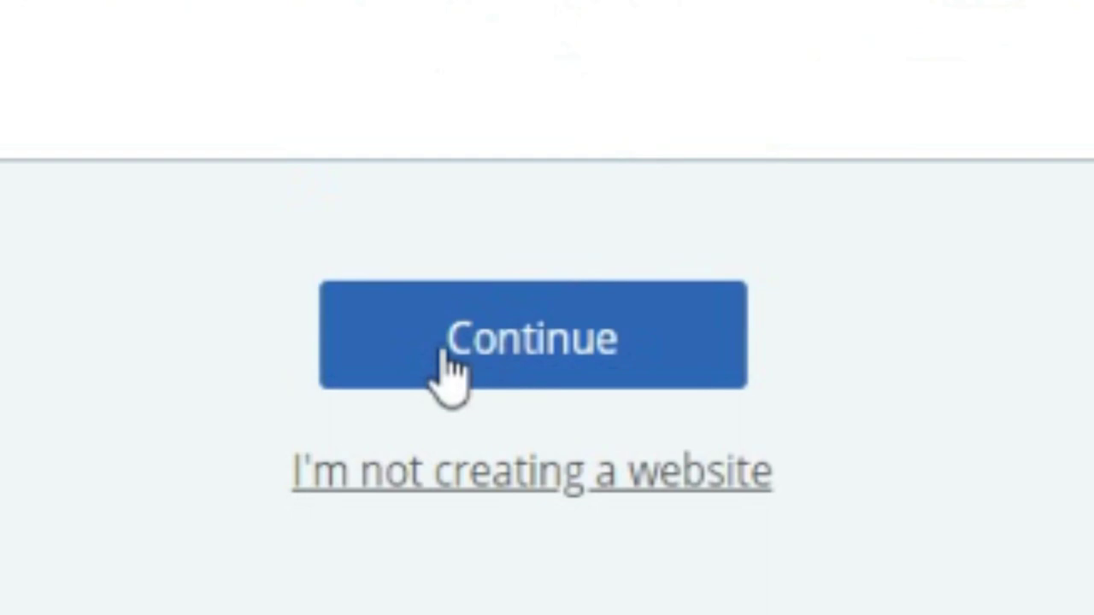
left_click(448, 355)
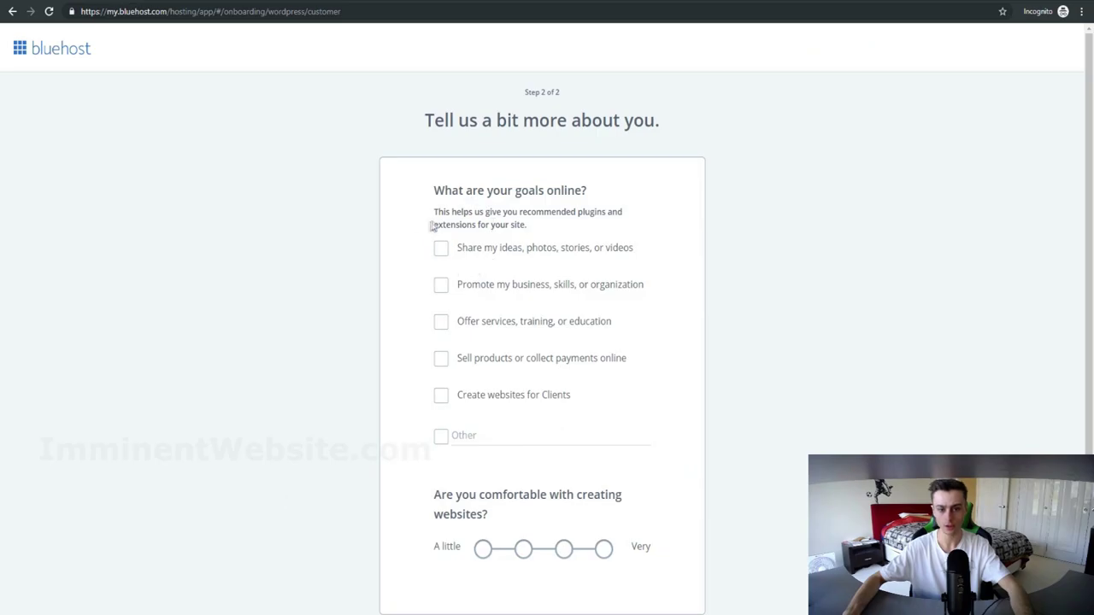
Step: Set the online goal to "Share my ideas, photos, stories, or videos" with website comfort at Very, and continue
left_click(439, 434)
scroll(381, 337, "down", 1)
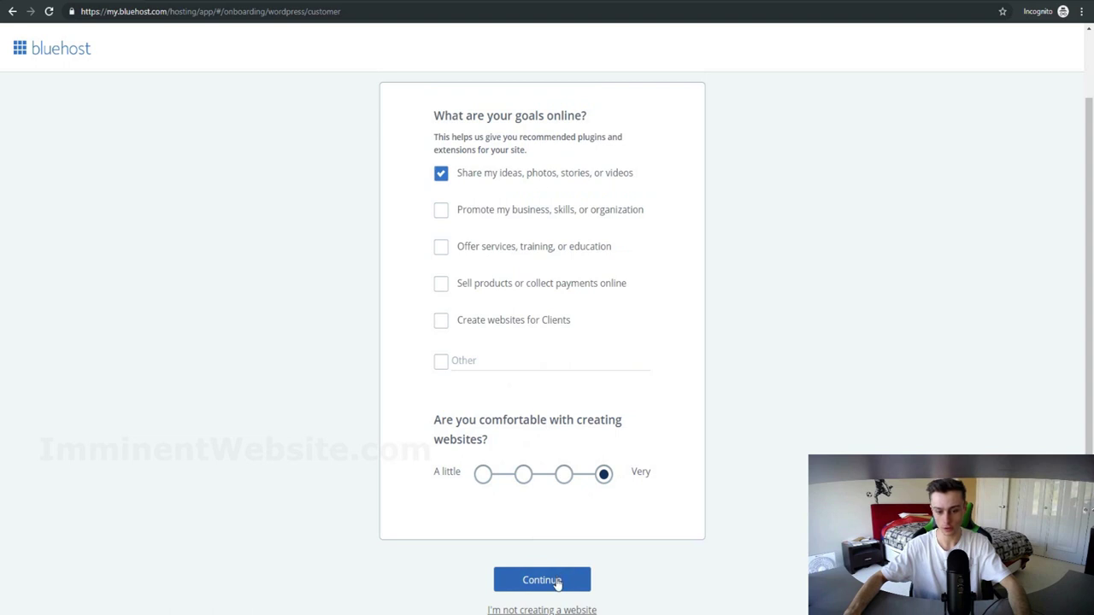
left_click(557, 582)
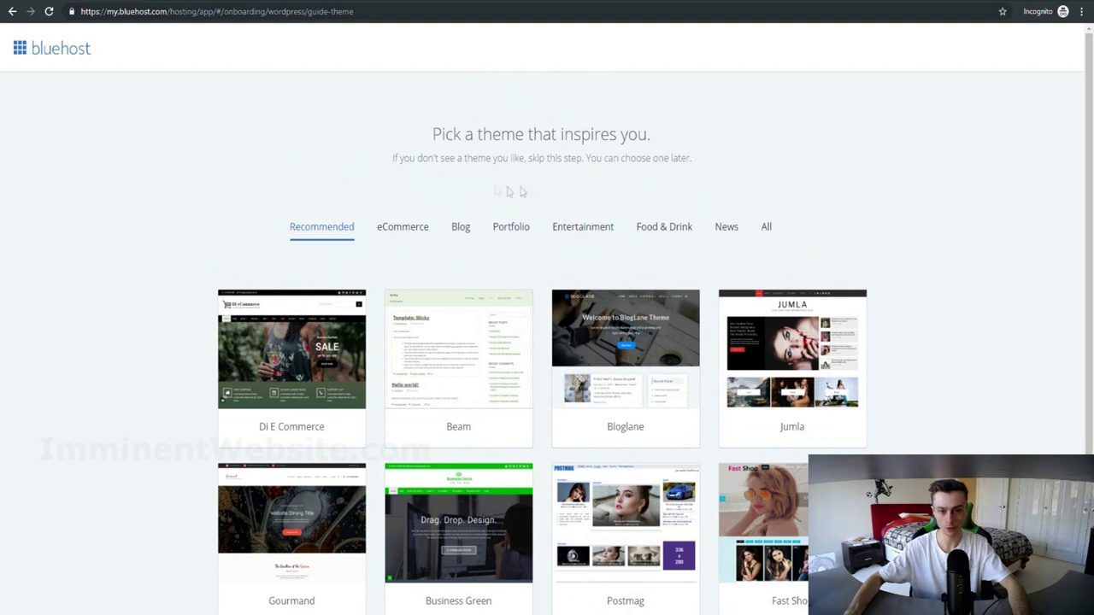
Step: Skip the theme selection of the site setup
scroll(513, 192, "down", 2)
scroll(399, 207, "up", 2)
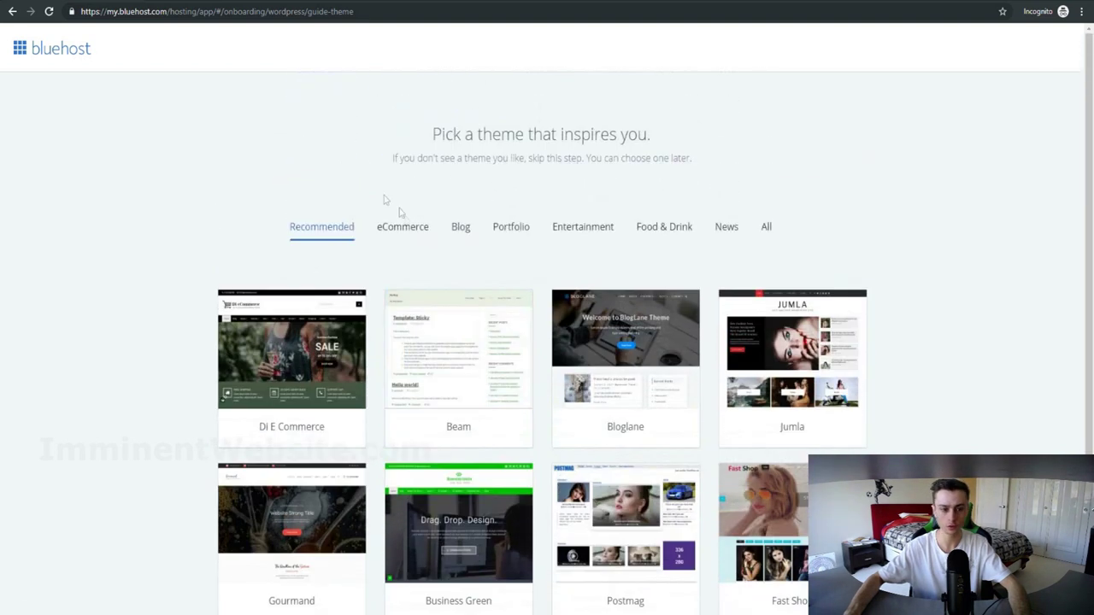
scroll(253, 165, "down", 2)
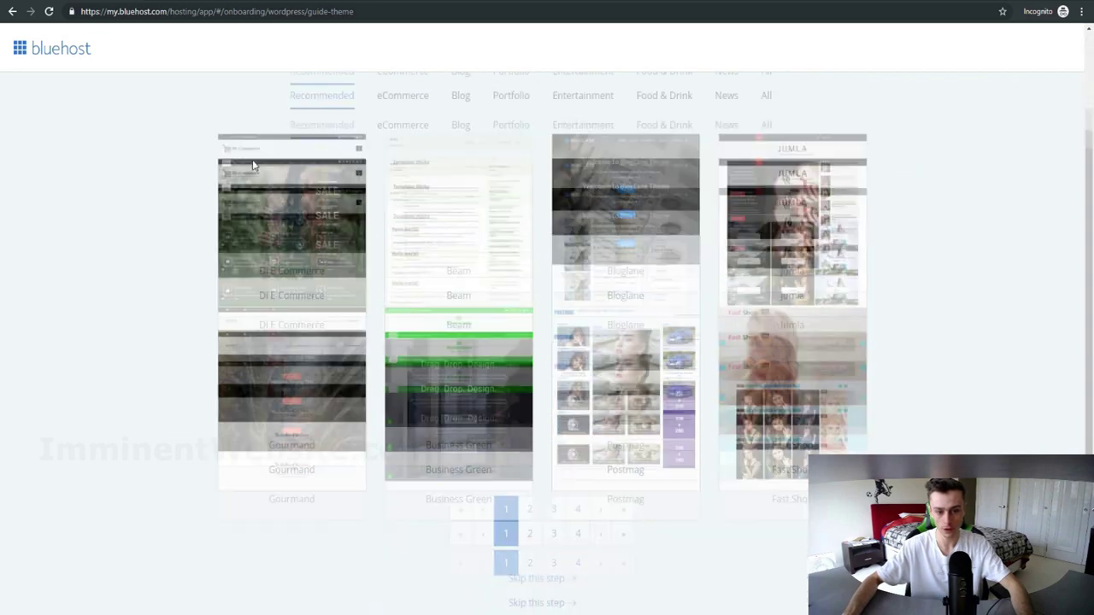
left_click(562, 562)
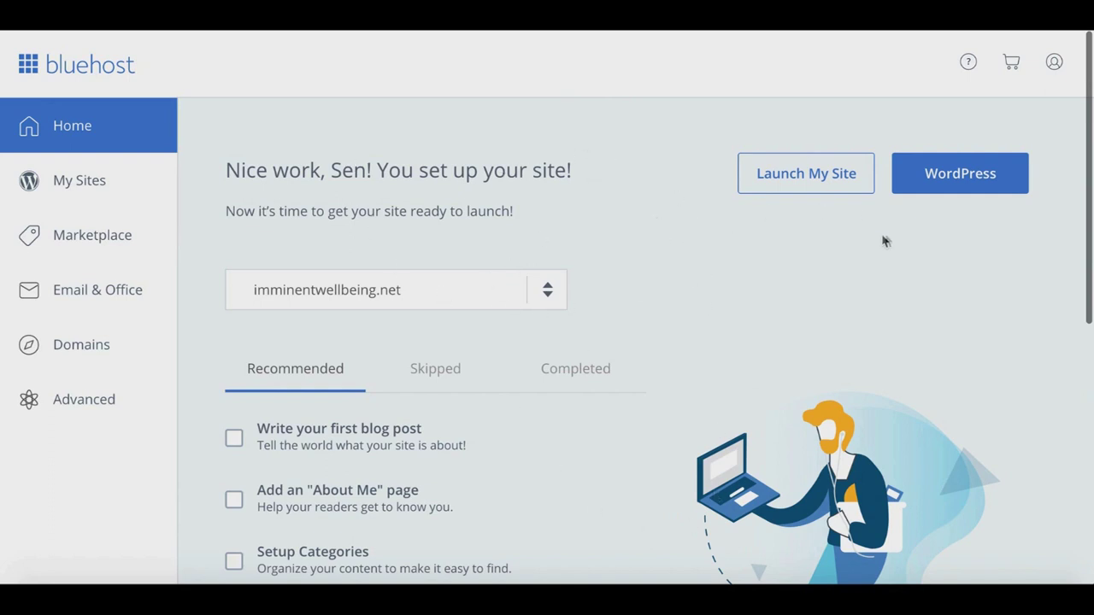
Step: Open the WordPress admin dashboard of the imminentwellbeing.net site
scroll(727, 264, "down", 2)
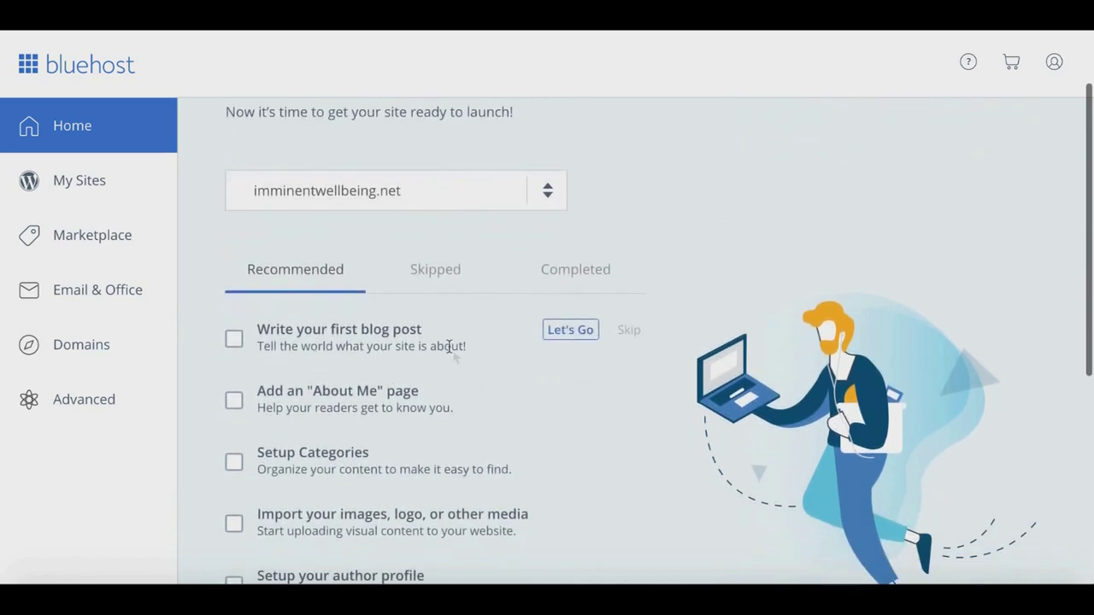
scroll(673, 278, "down", 1)
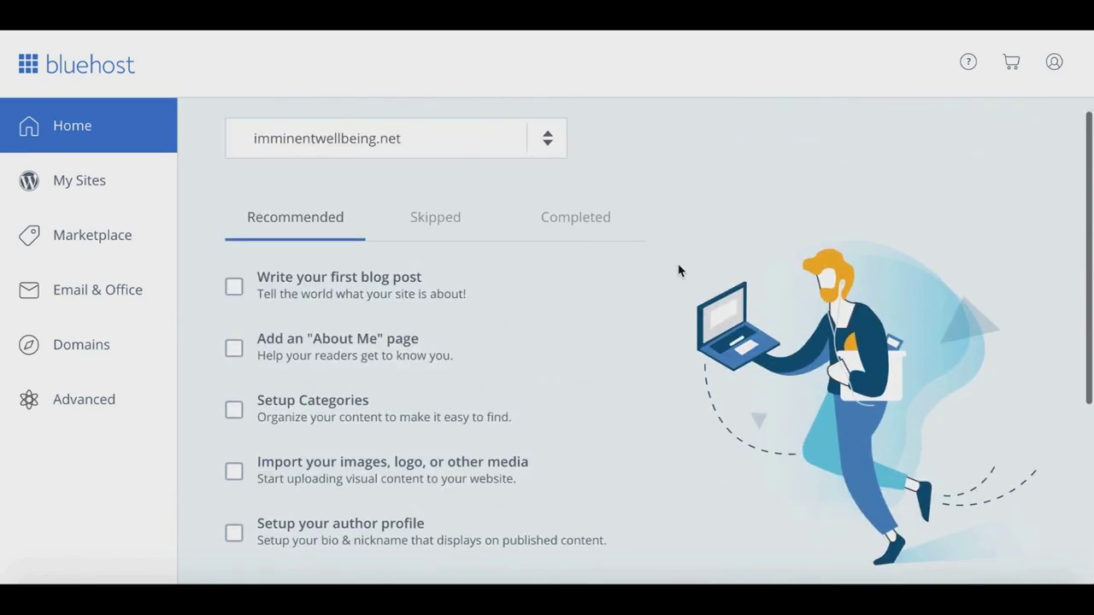
scroll(678, 270, "down", 1)
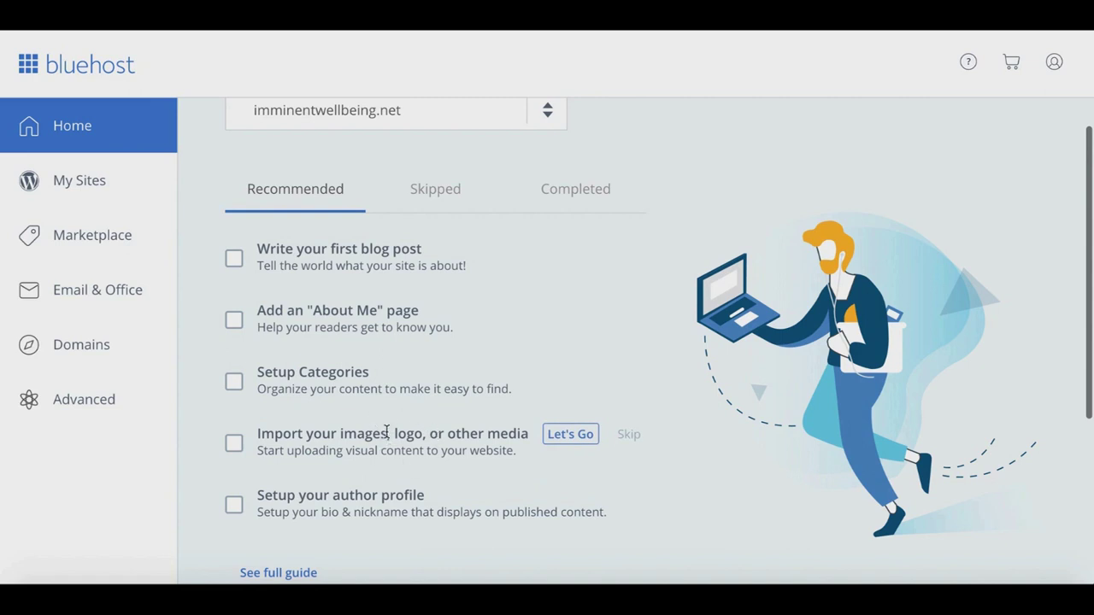
scroll(427, 484, "up", 3)
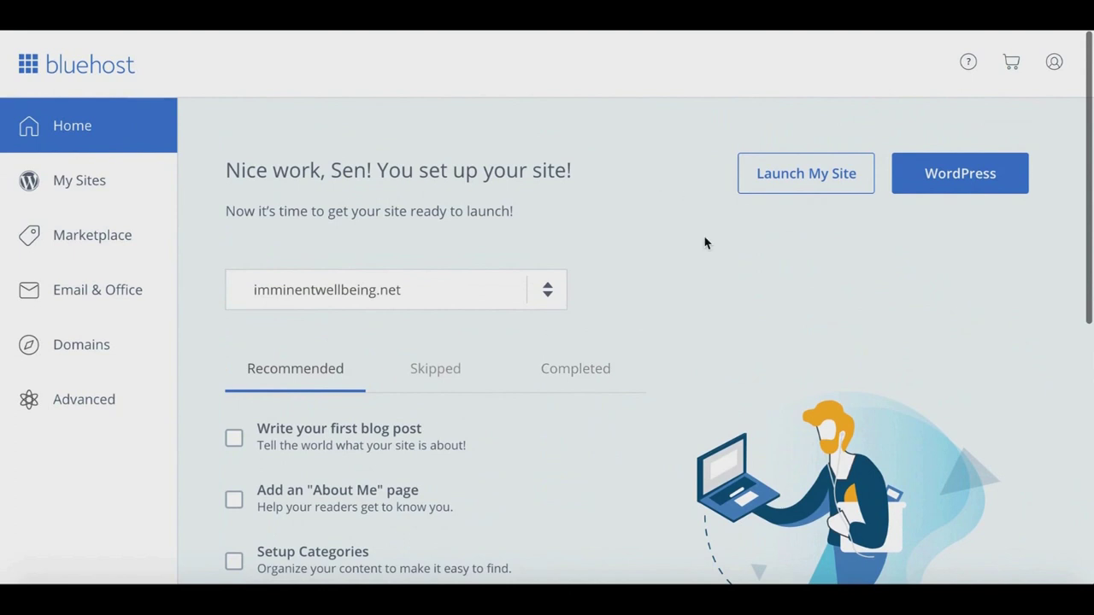
left_click(959, 174)
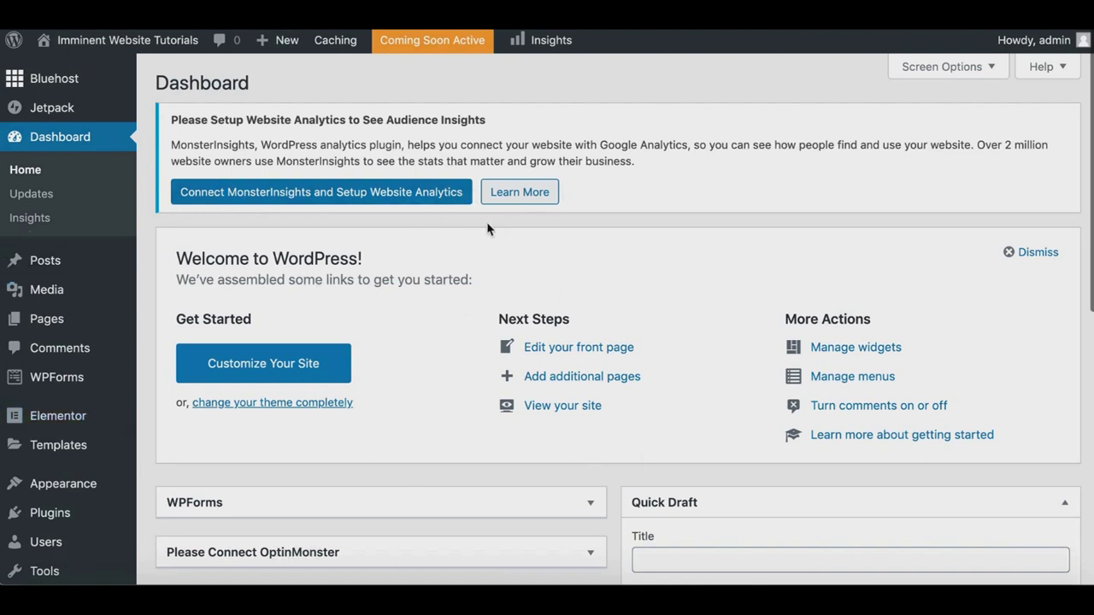
scroll(578, 221, "down", 2)
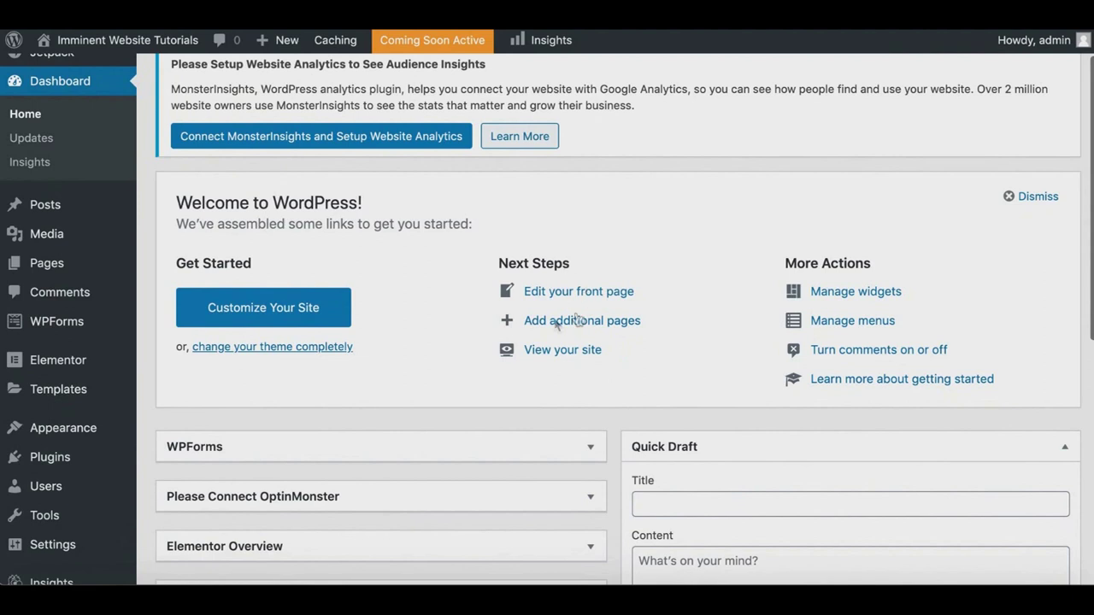
Step: Look over the dashboard home page and the admin sections, including the options under Posts and WPForms
scroll(569, 320, "up", 1)
scroll(548, 290, "up", 1)
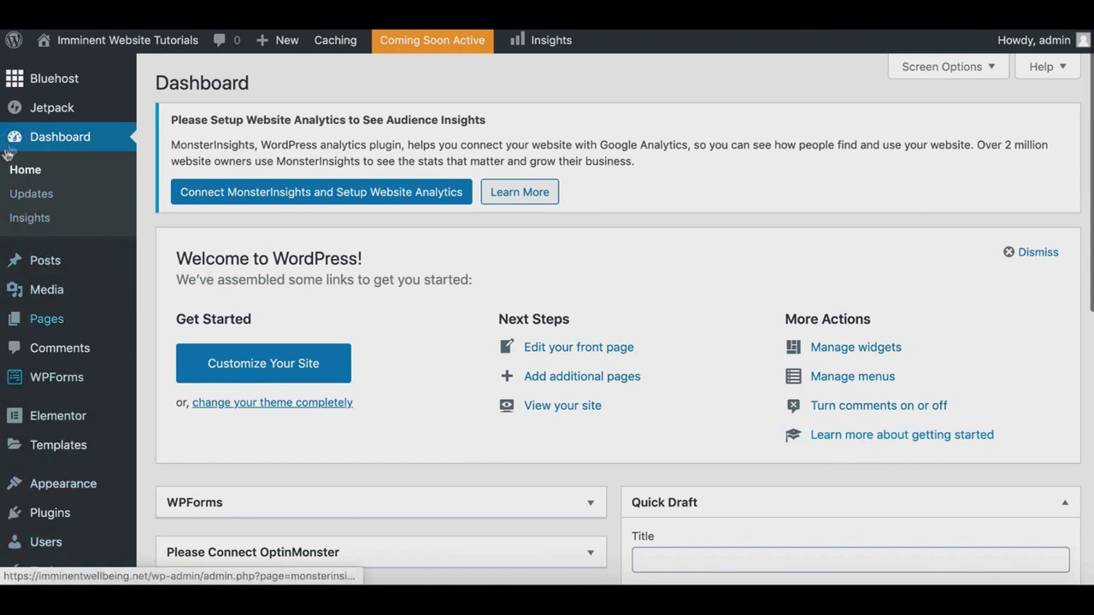
scroll(60, 209, "down", 3)
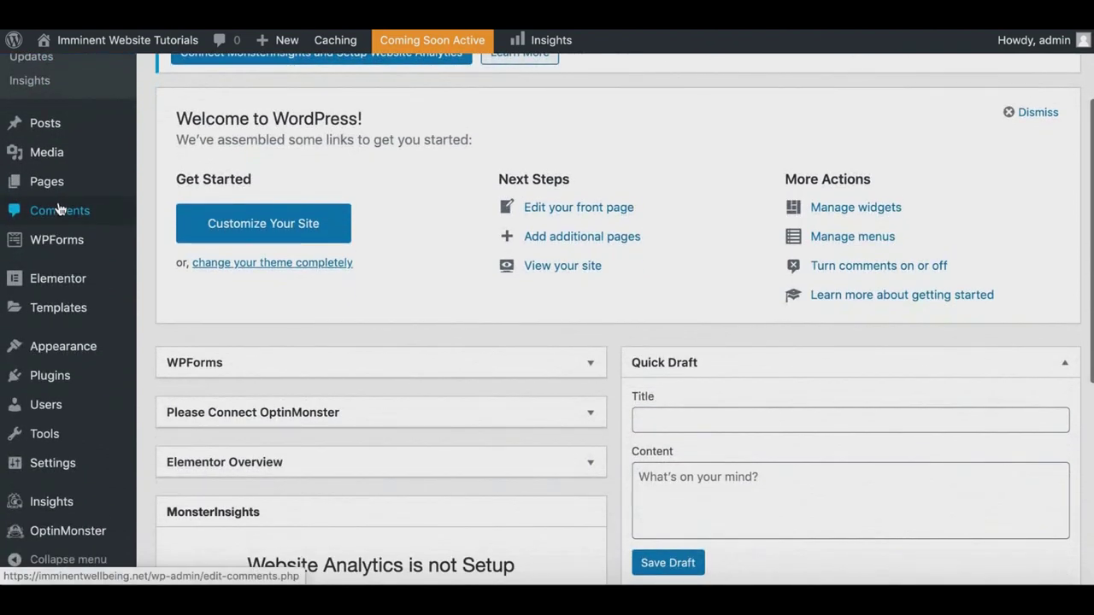
scroll(58, 209, "down", 5)
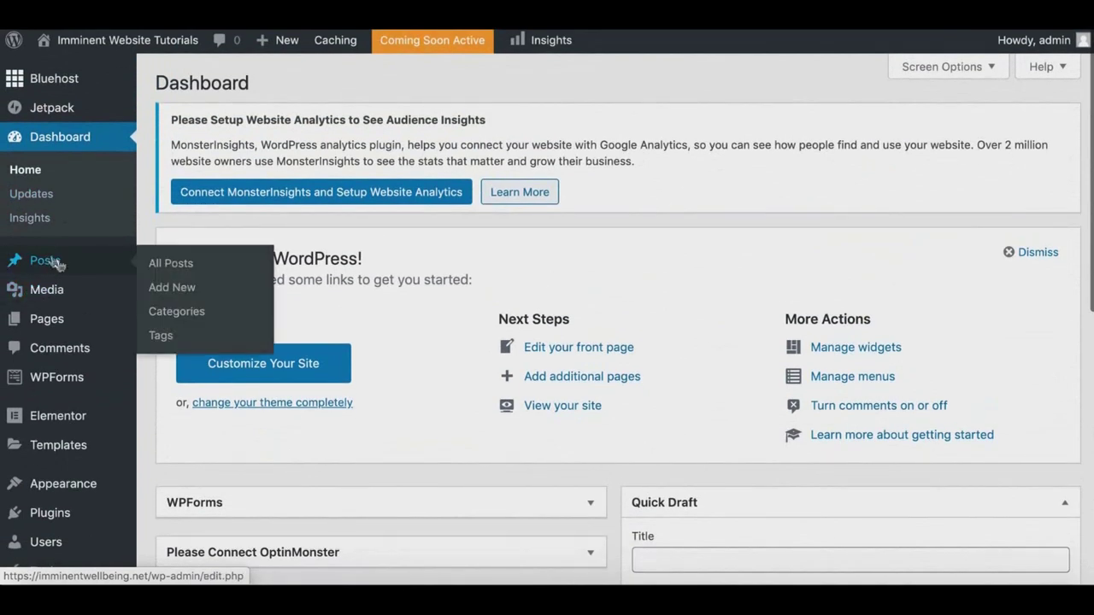
mouse_move(69, 263)
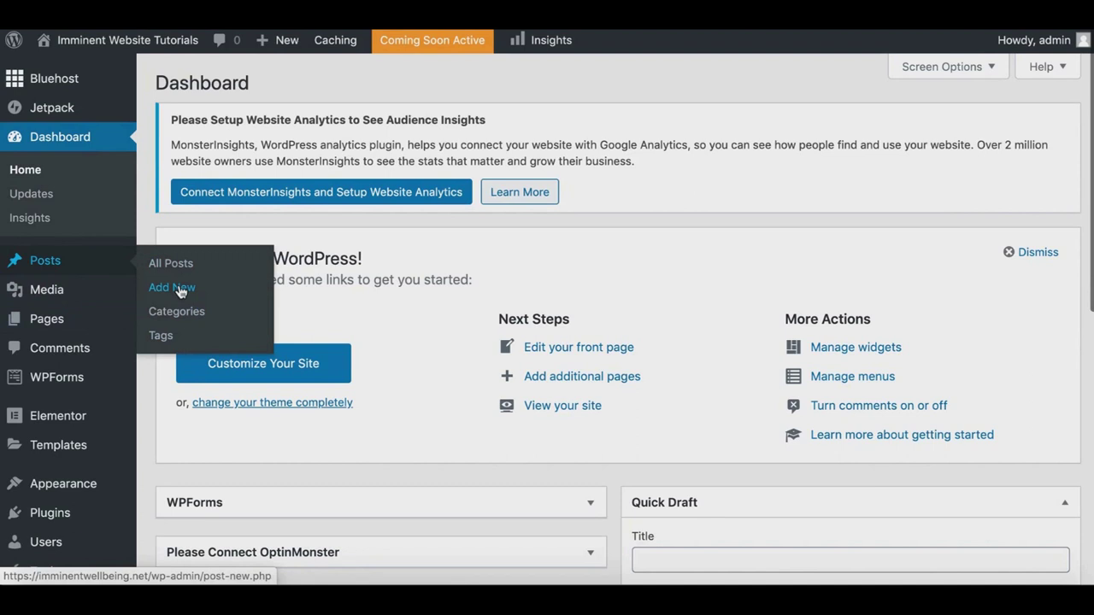
mouse_move(62, 321)
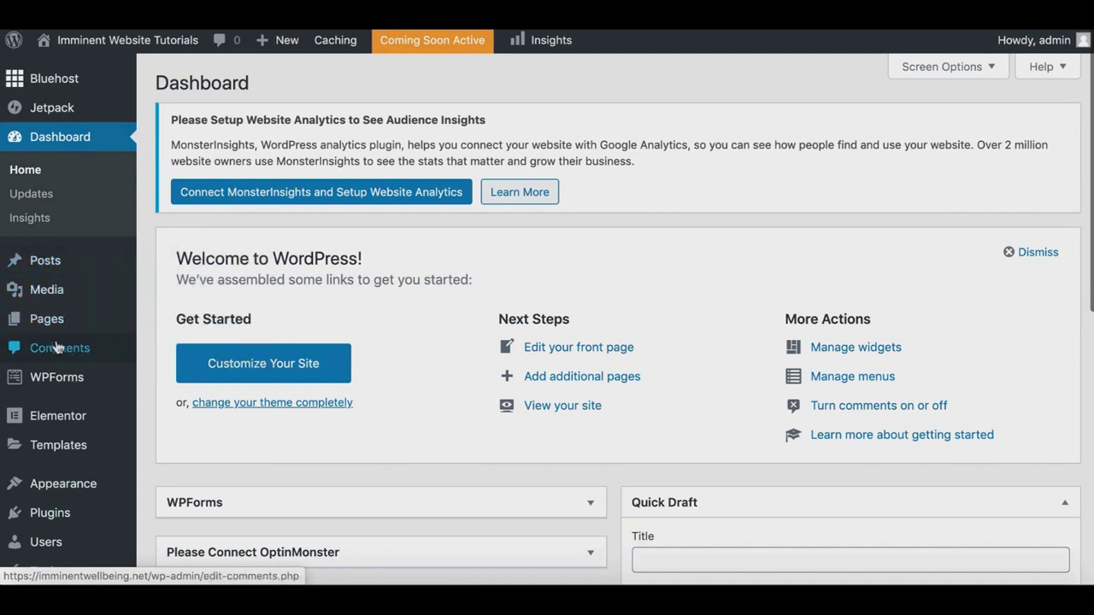
scroll(51, 341, "down", 4)
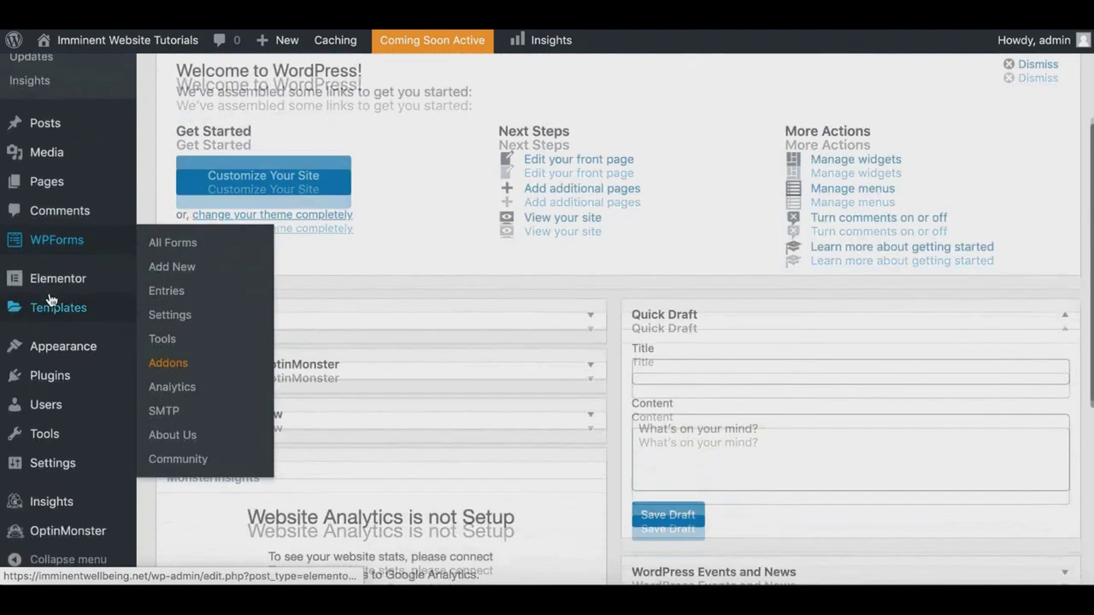
Step: Open the list of installed plugins
mouse_move(75, 380)
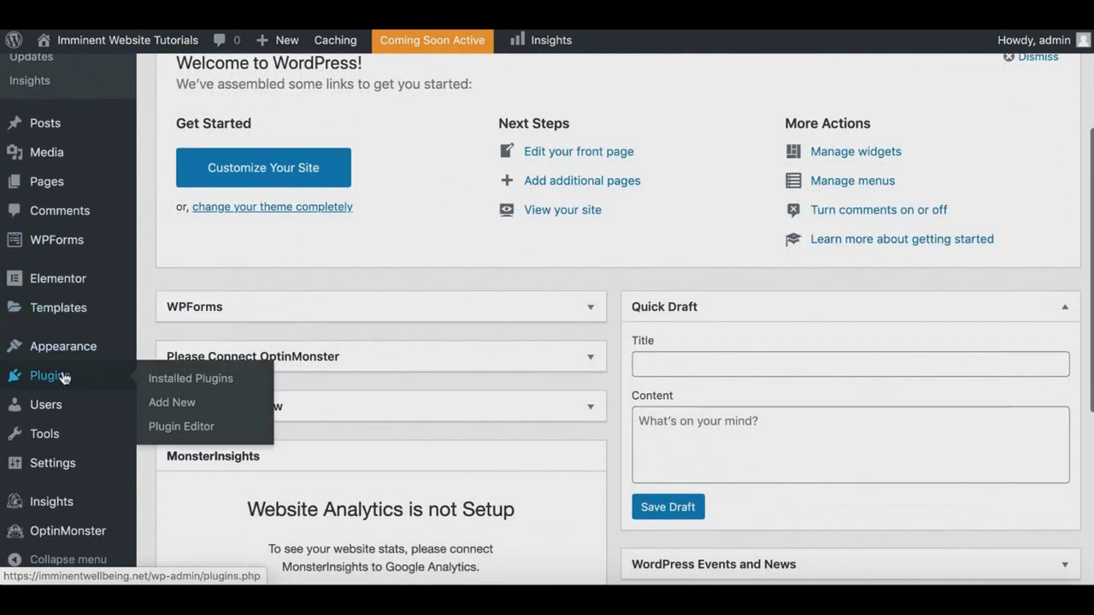
left_click(175, 384)
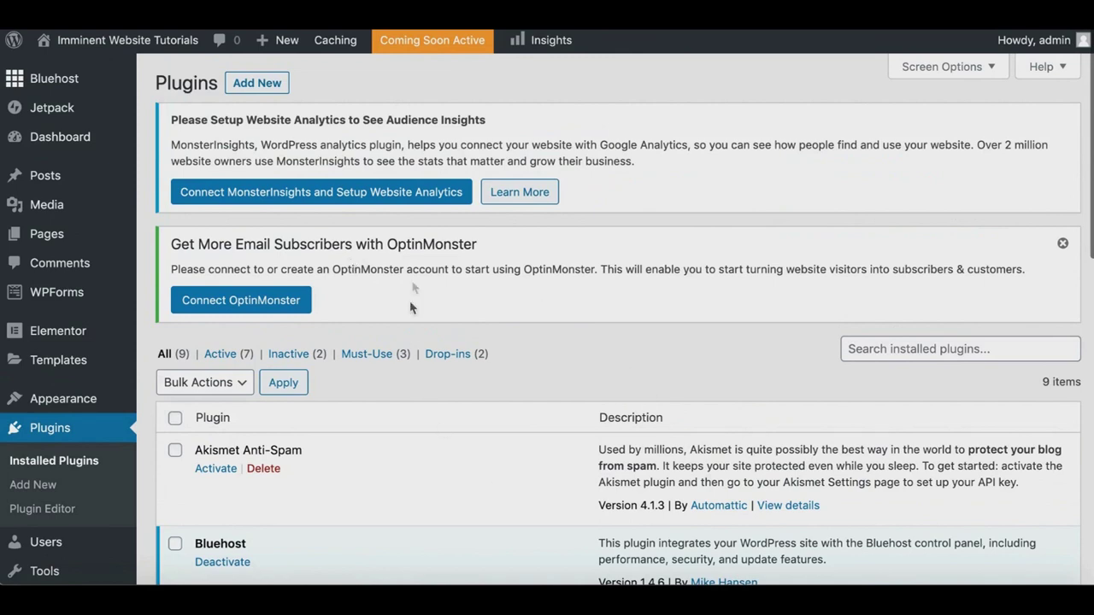
scroll(410, 342, "down", 5)
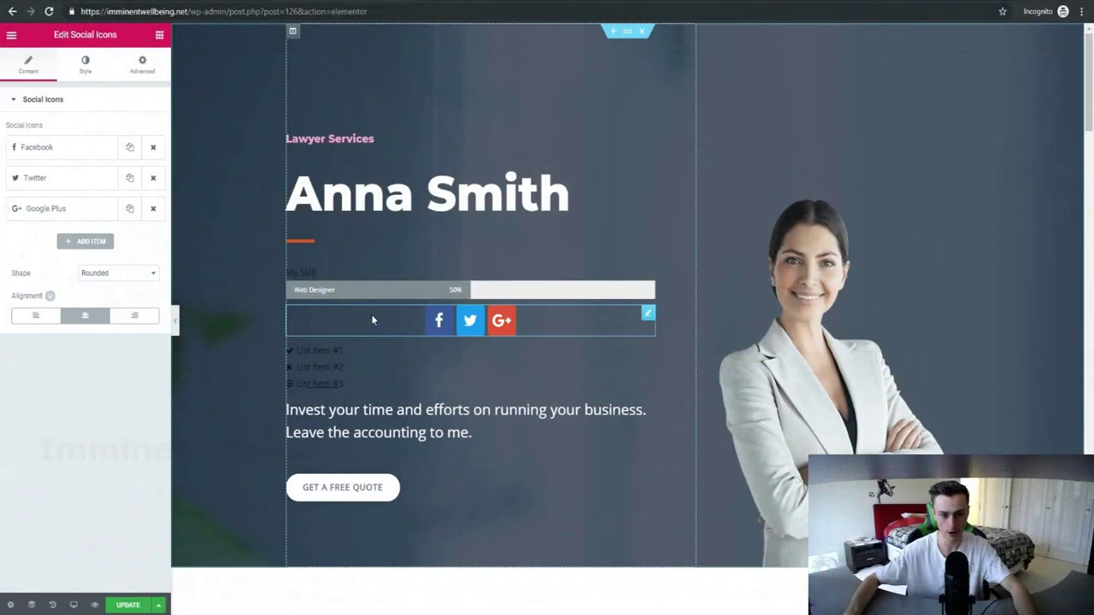
Step: In the Elementor page editor, move the Web Designer progress bar up to the Lawyer Services heading
left_click_drag(371, 295, 350, 165)
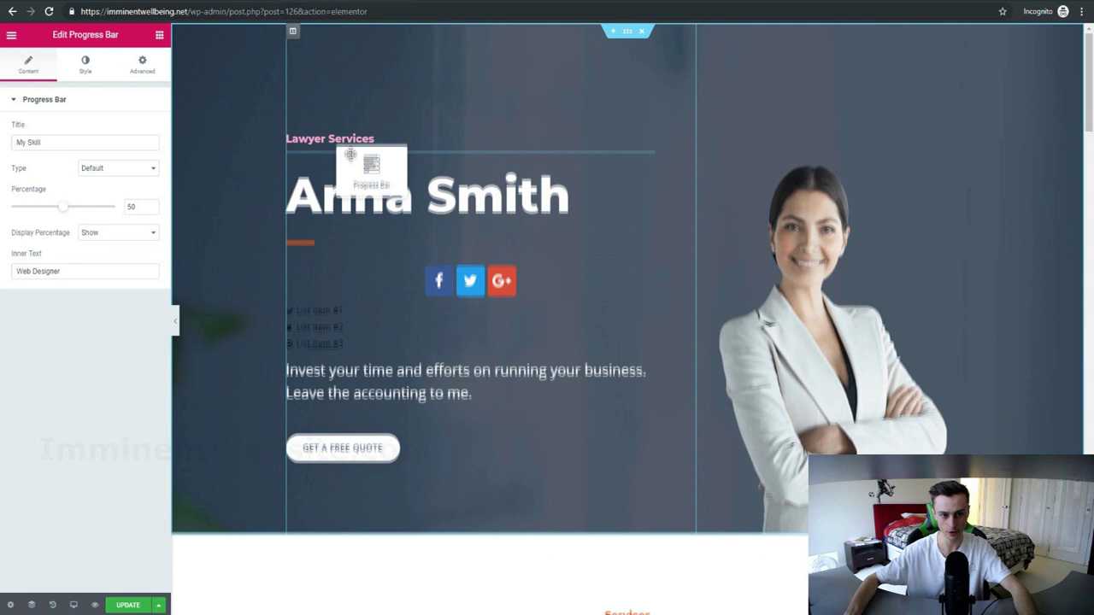
left_click_drag(350, 154, 340, 112)
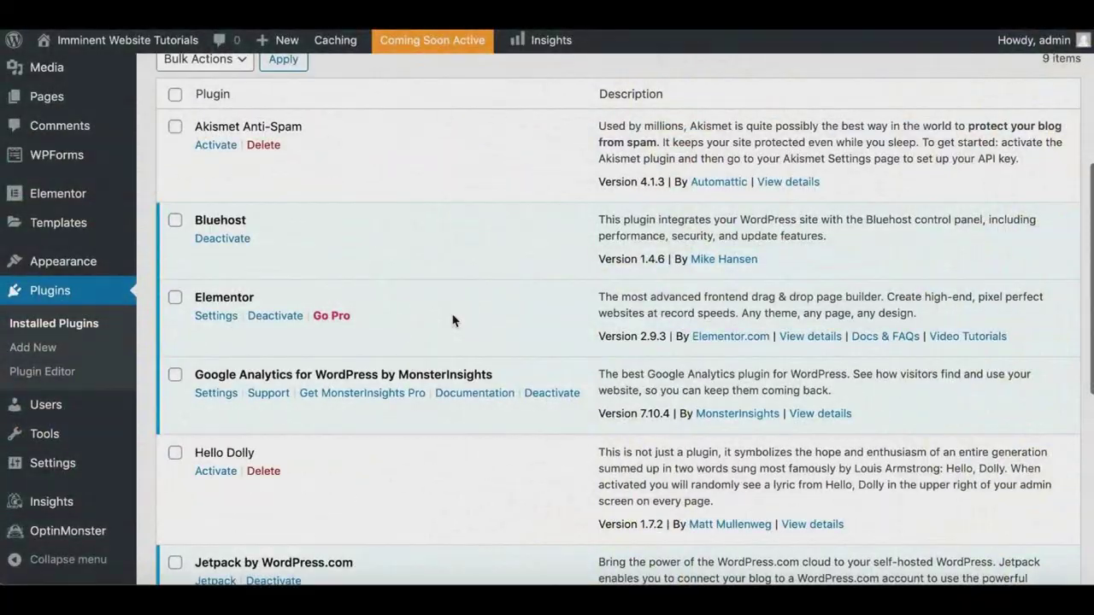
Step: Review the installed plugins in the WordPress dashboard and open the page for adding new plugins
scroll(453, 320, "down", 5)
scroll(453, 320, "down", 3)
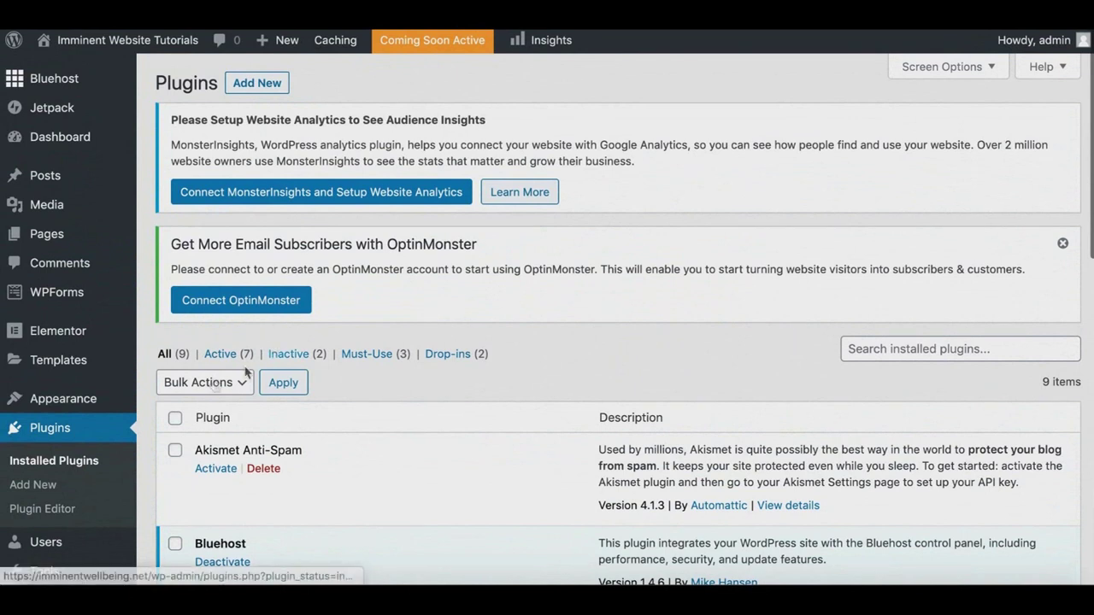
scroll(77, 405, "down", 2)
left_click(35, 434)
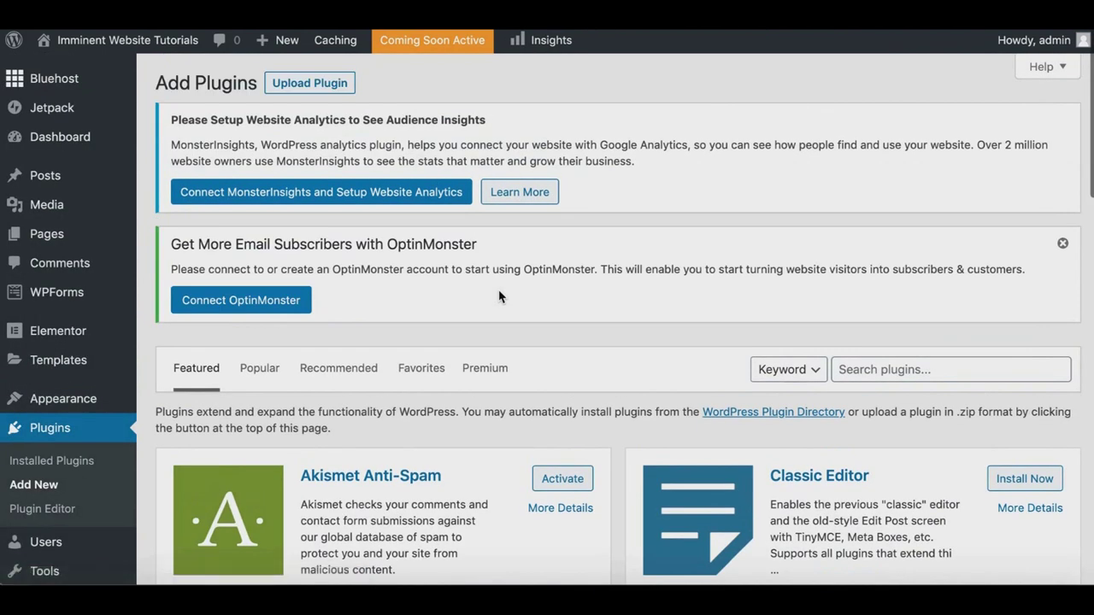
Step: Search the plugin directory for "woo commerce"
left_click(874, 367)
scroll(757, 298, "down", 1)
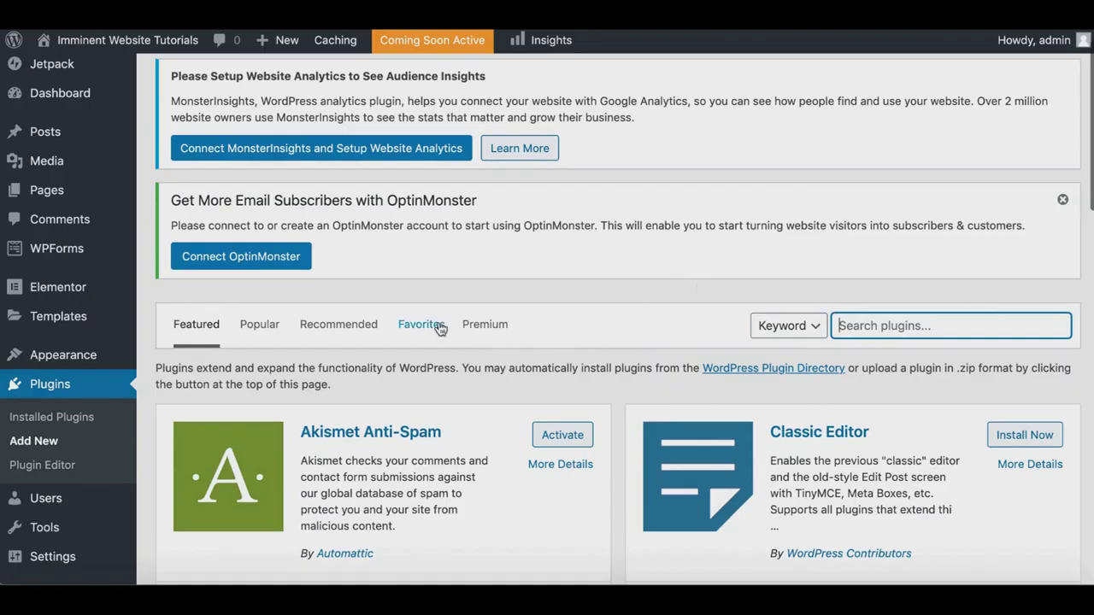
scroll(576, 296, "down", 2)
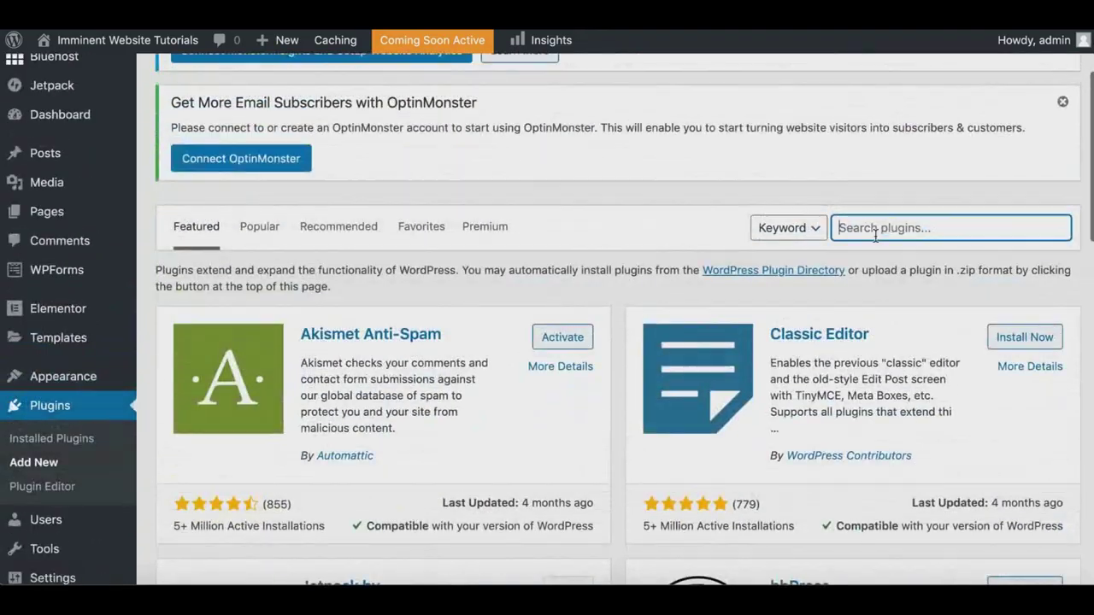
type("woo commerce")
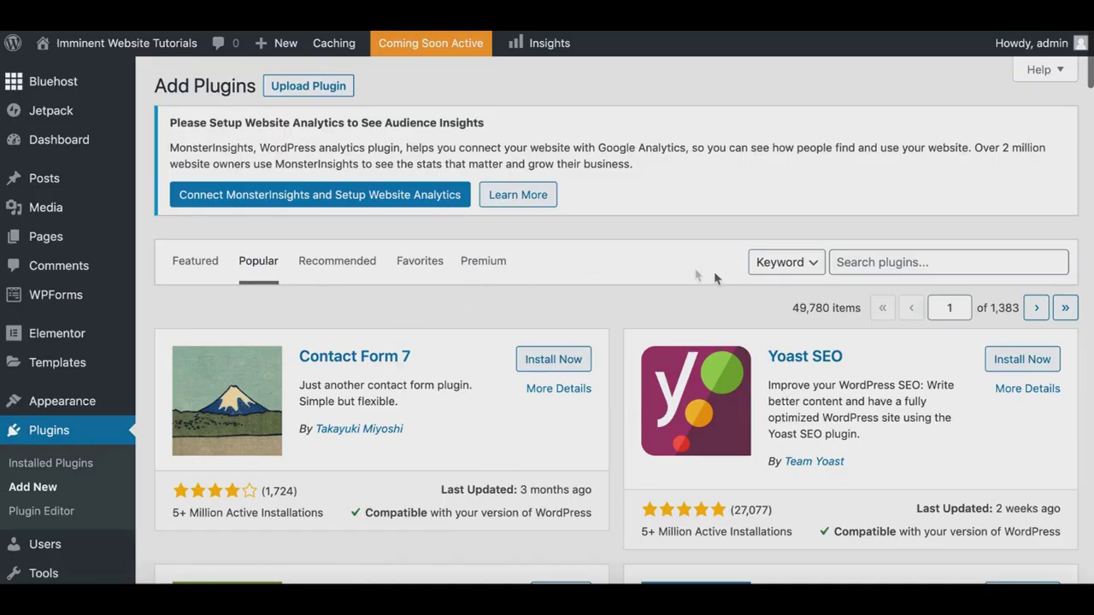
Step: Check the plugin search filter options and browse the popular plugins, including Elementor Page Builder and WooCommerce
left_click(789, 262)
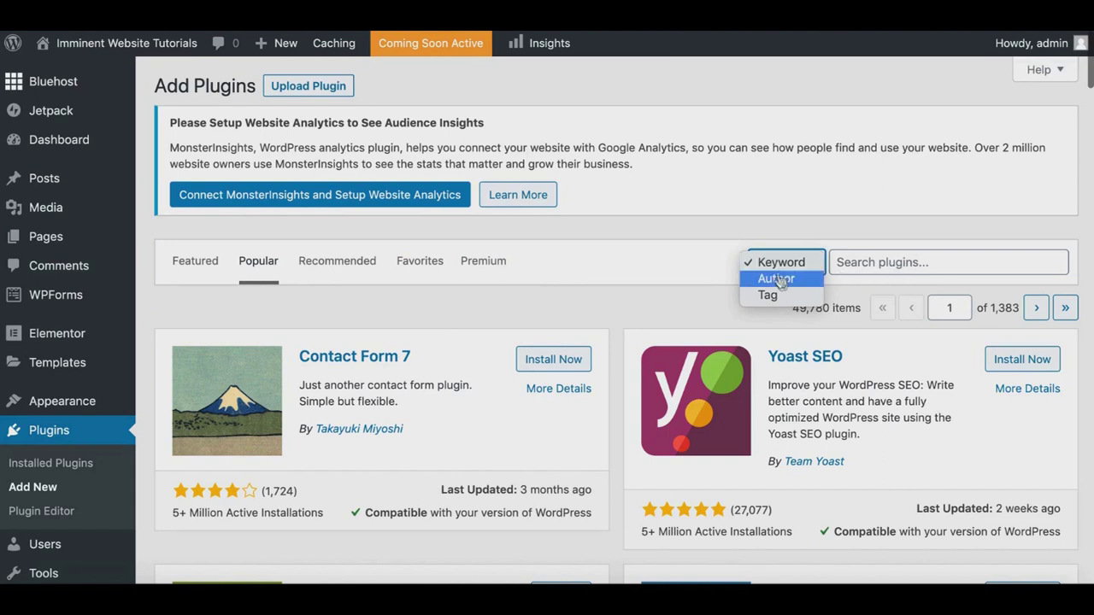
left_click(548, 315)
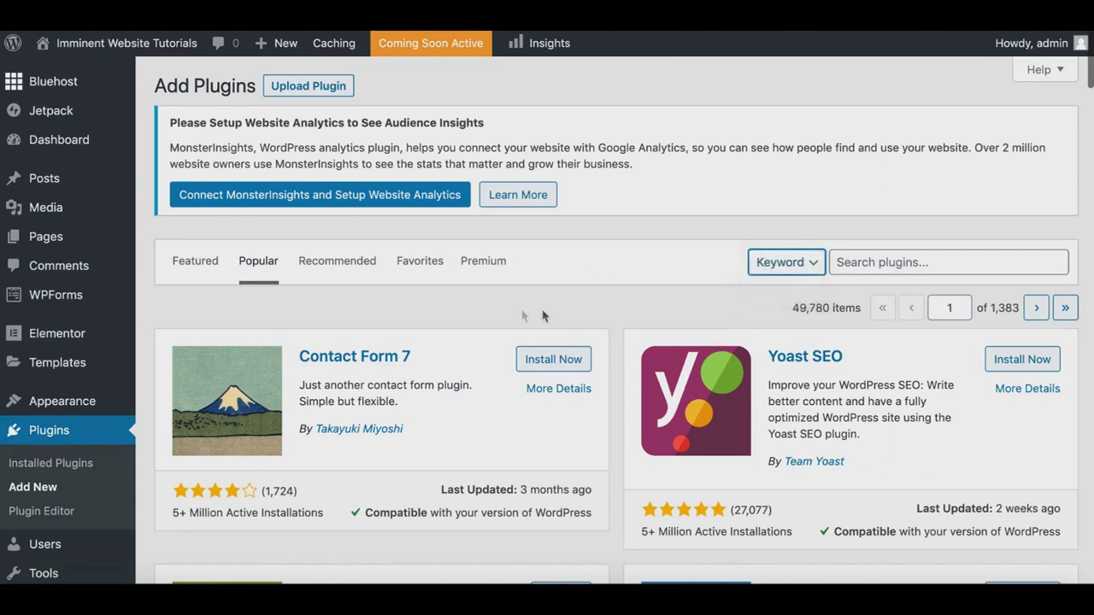
scroll(464, 314, "down", 1)
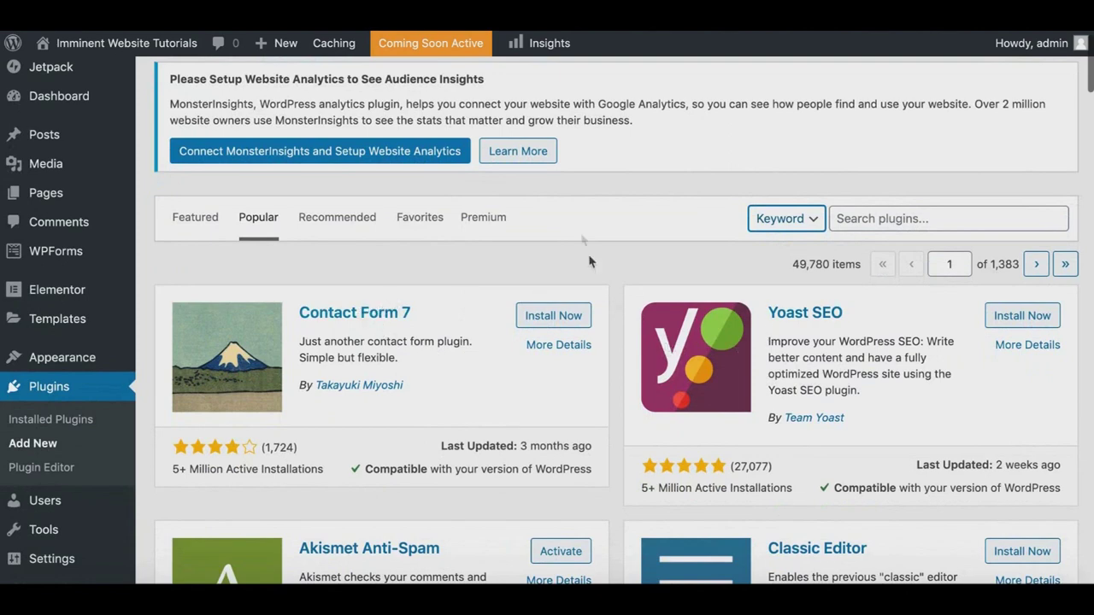
scroll(589, 261, "down", 3)
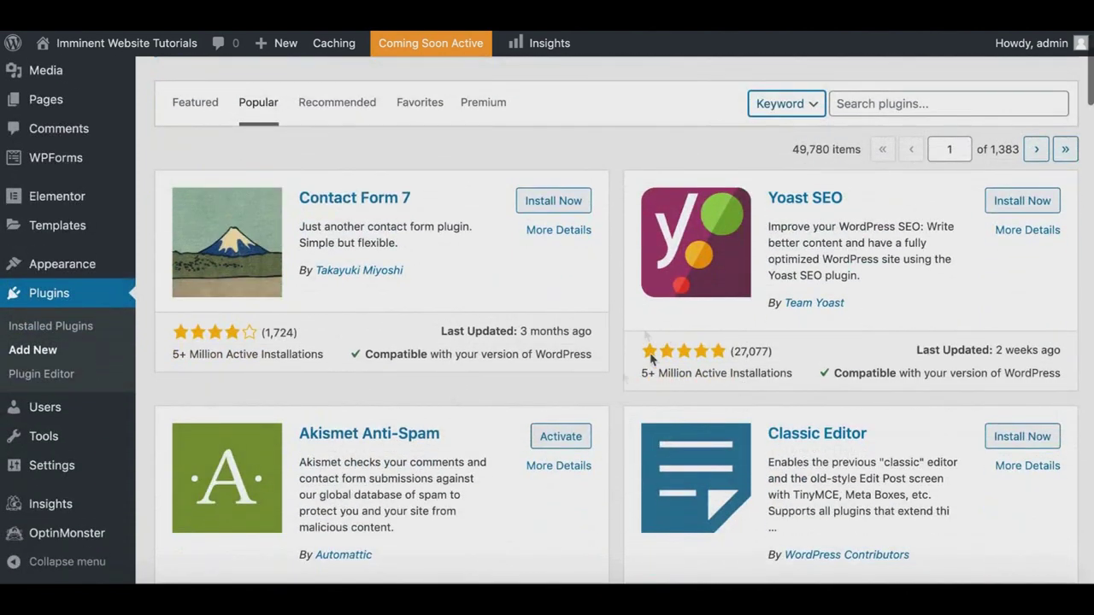
scroll(403, 212, "down", 15)
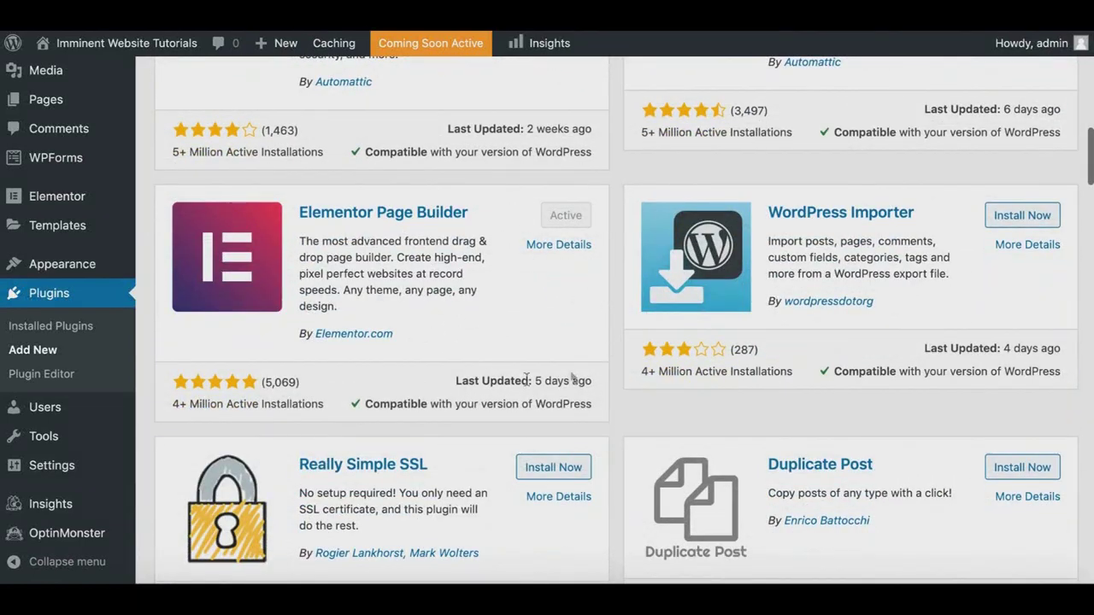
scroll(462, 321, "up", 5)
scroll(506, 254, "down", 4)
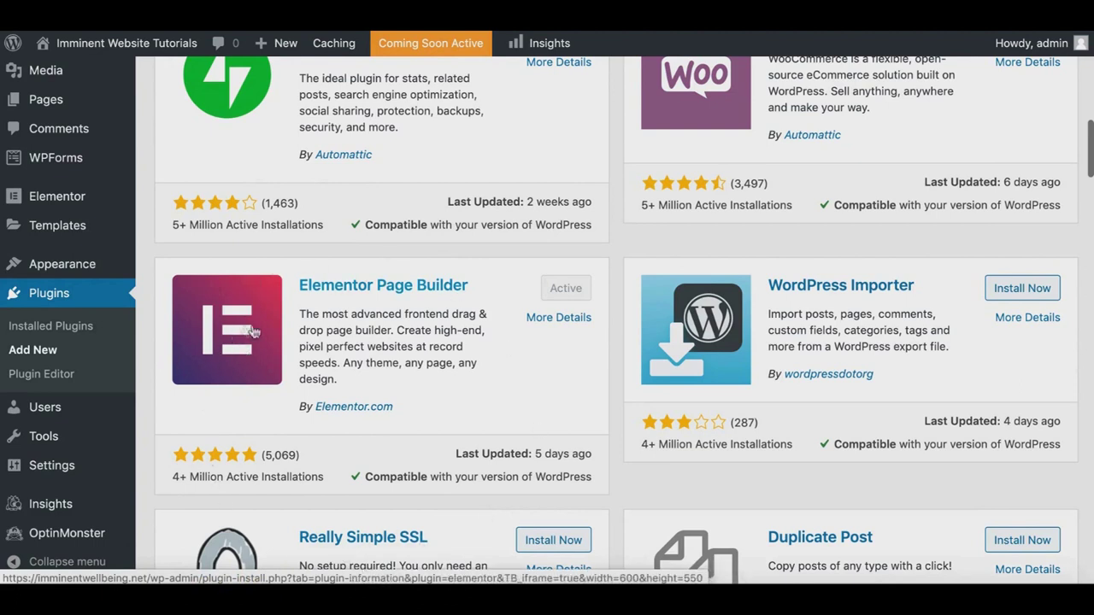
scroll(256, 349, "up", 2)
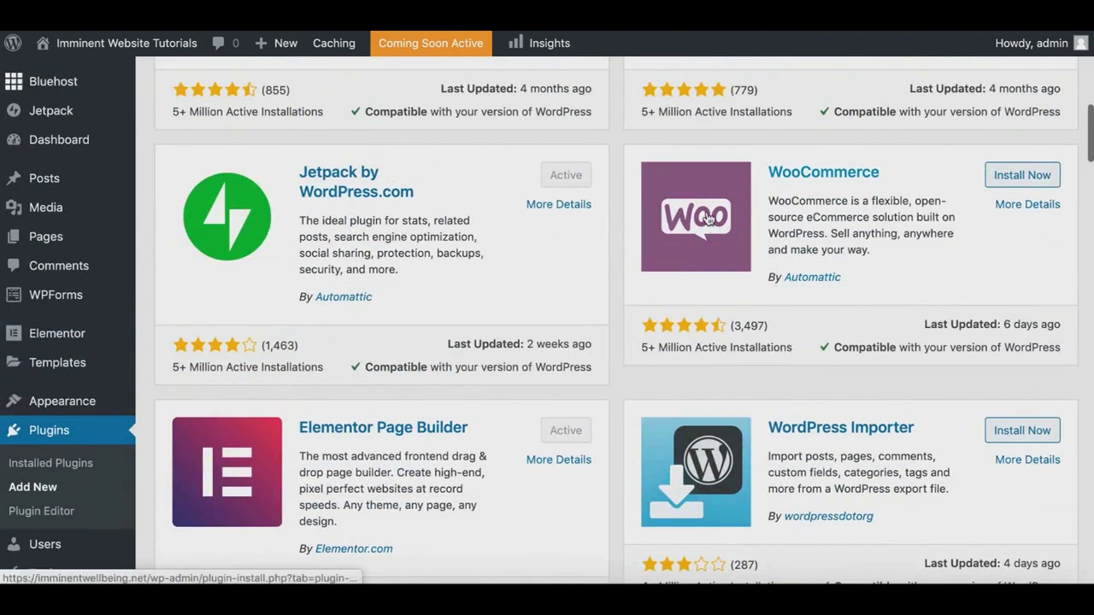
scroll(708, 220, "up", 9)
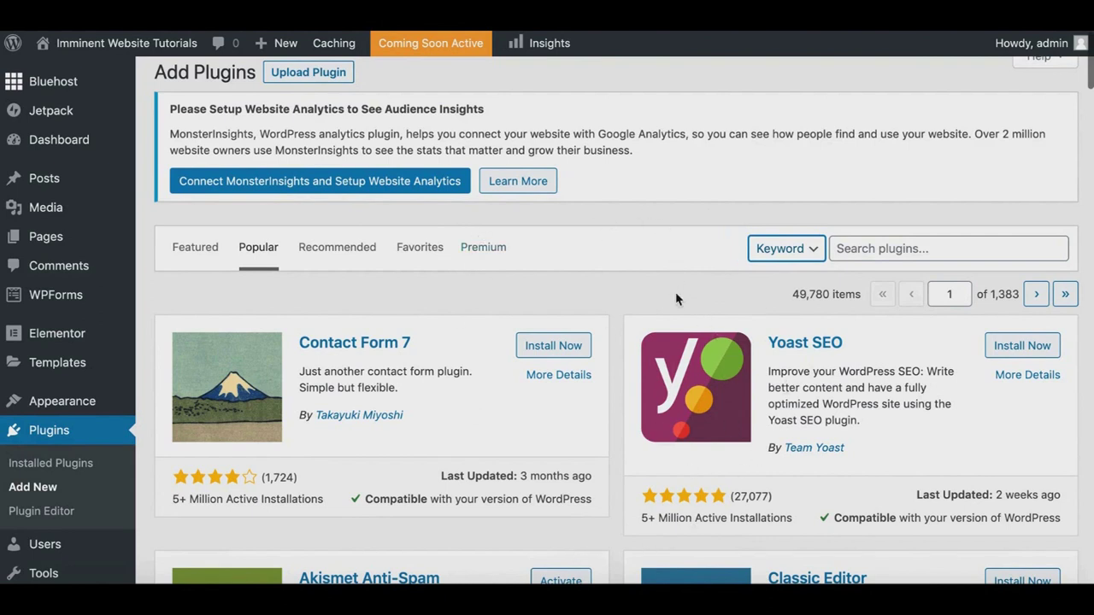
scroll(675, 299, "up", 1)
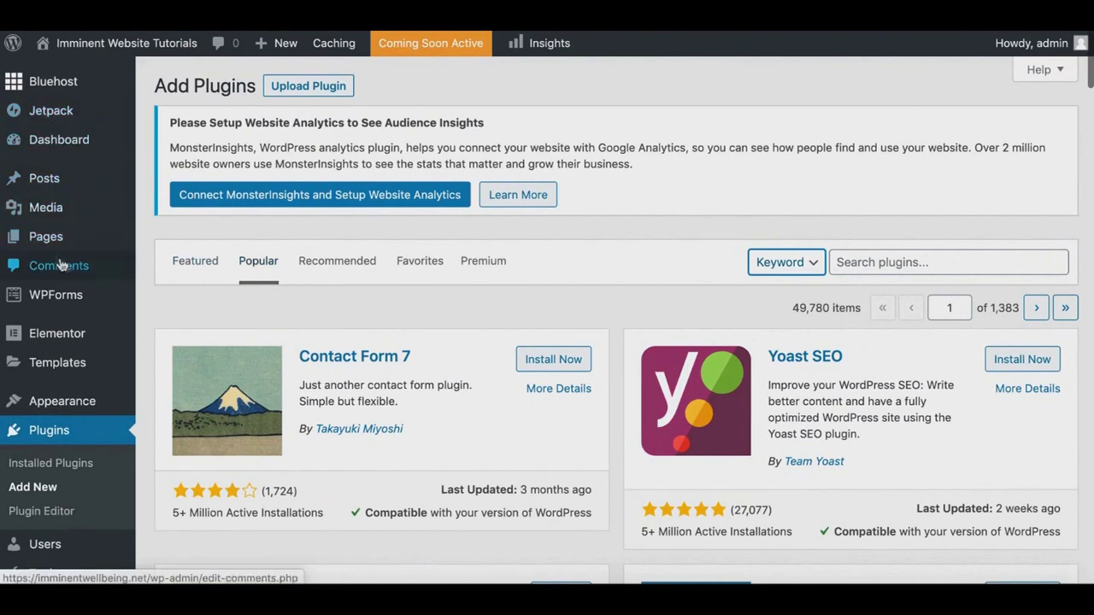
scroll(38, 331, "down", 1)
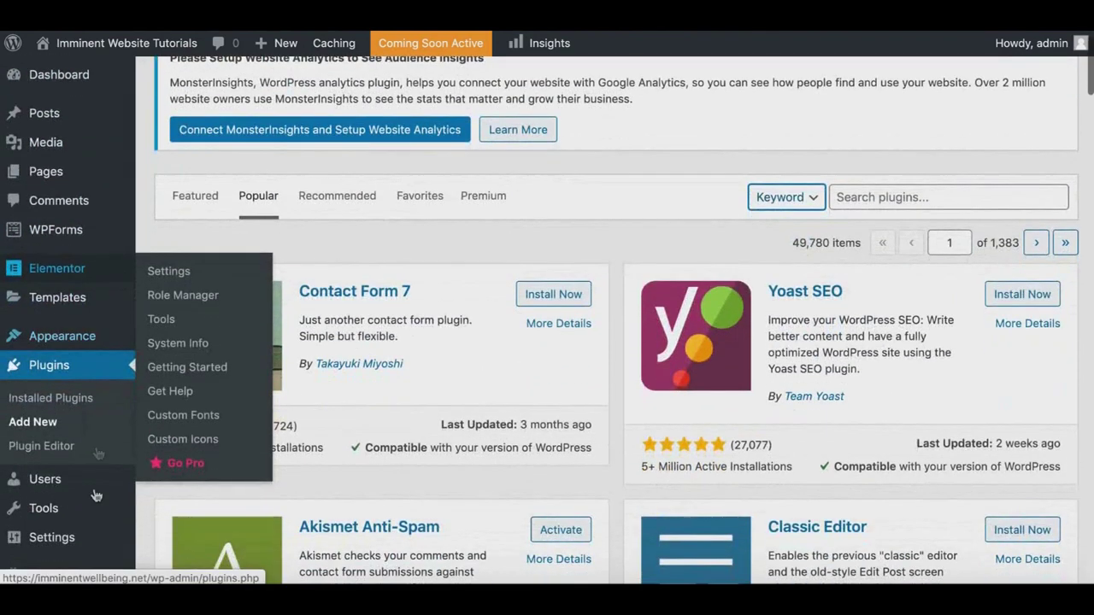
scroll(53, 267, "up", 1)
scroll(49, 262, "down", 3)
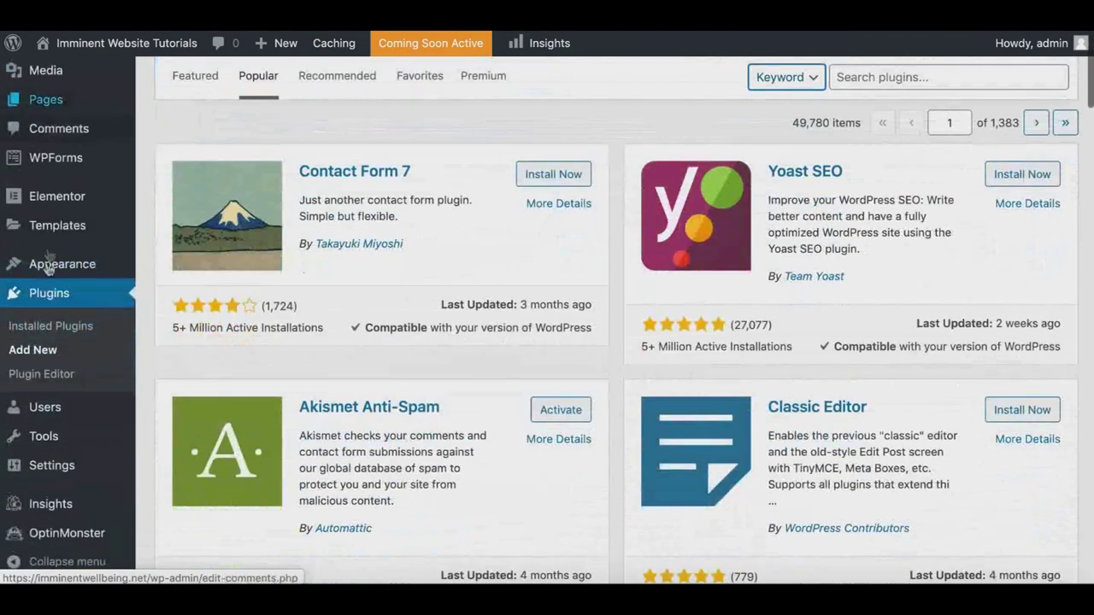
scroll(34, 436, "down", 2)
scroll(43, 291, "up", 5)
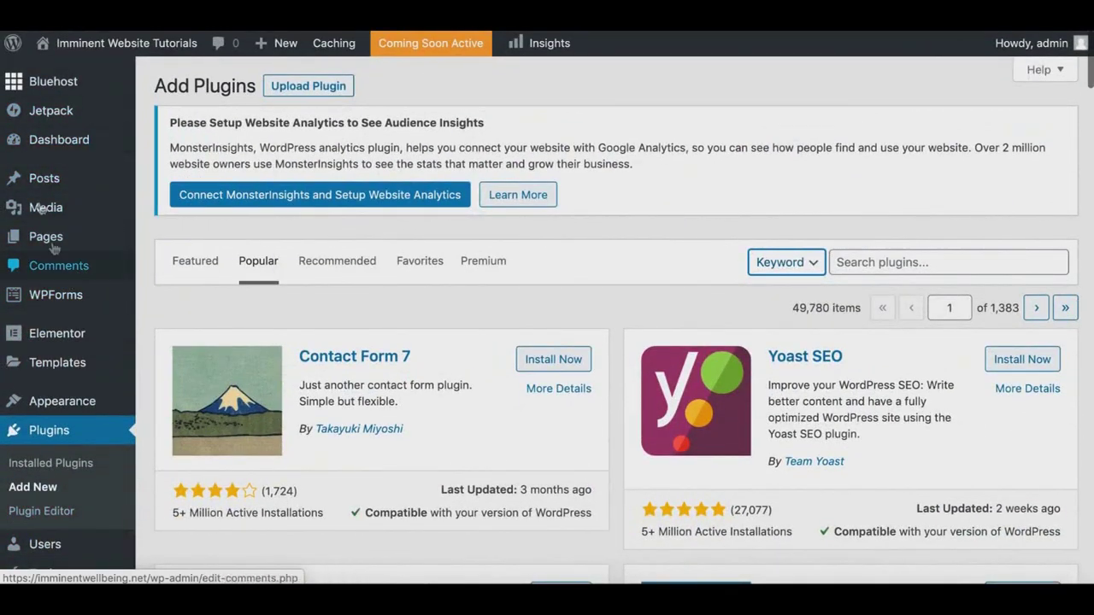
scroll(39, 175, "down", 1)
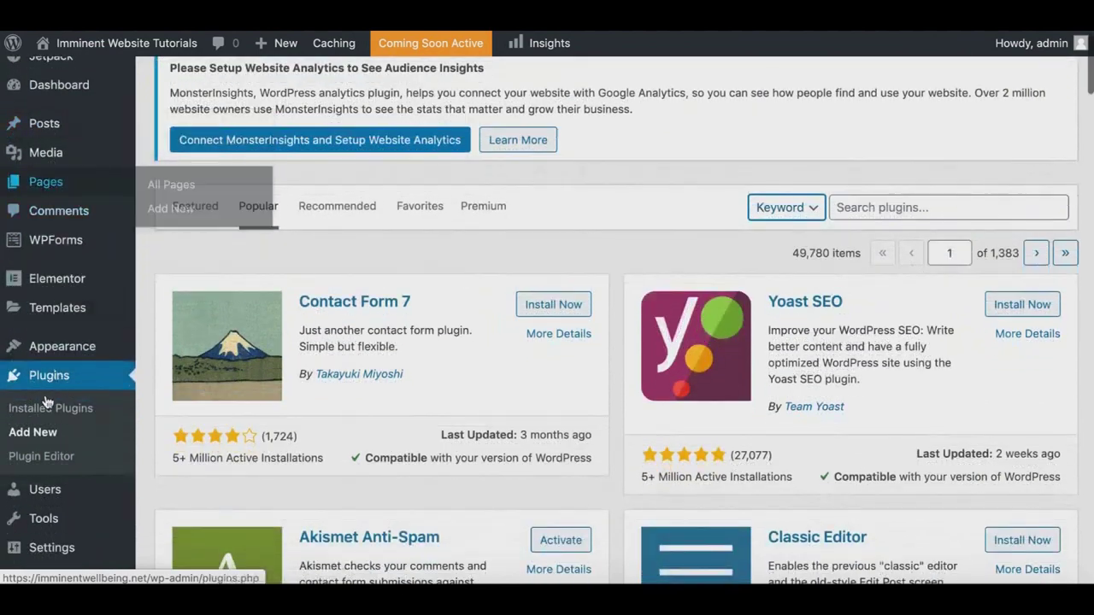
scroll(51, 150, "up", 1)
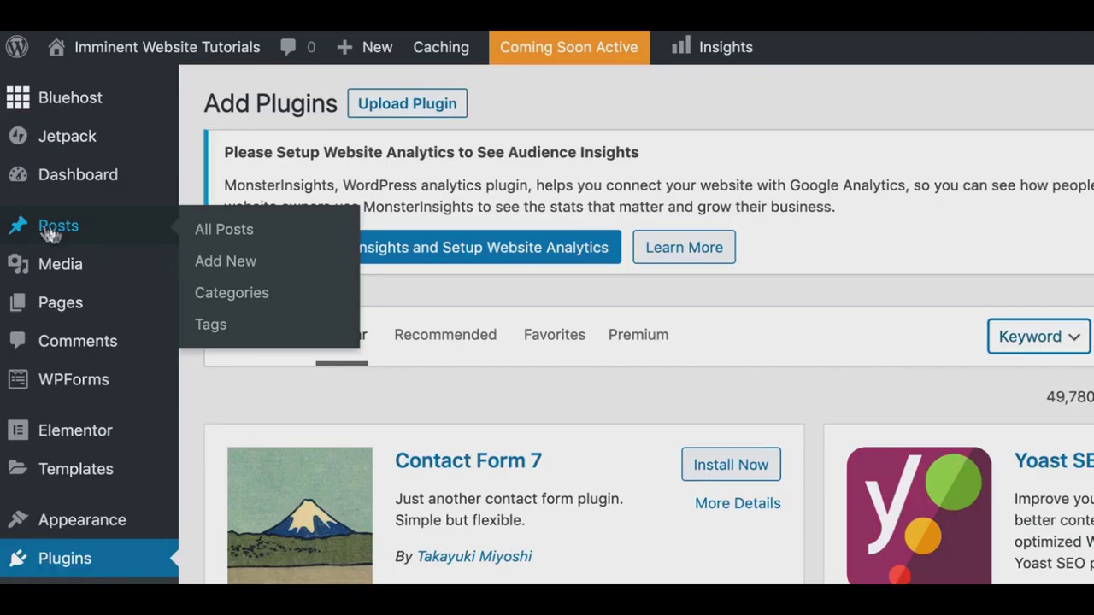
mouse_move(61, 214)
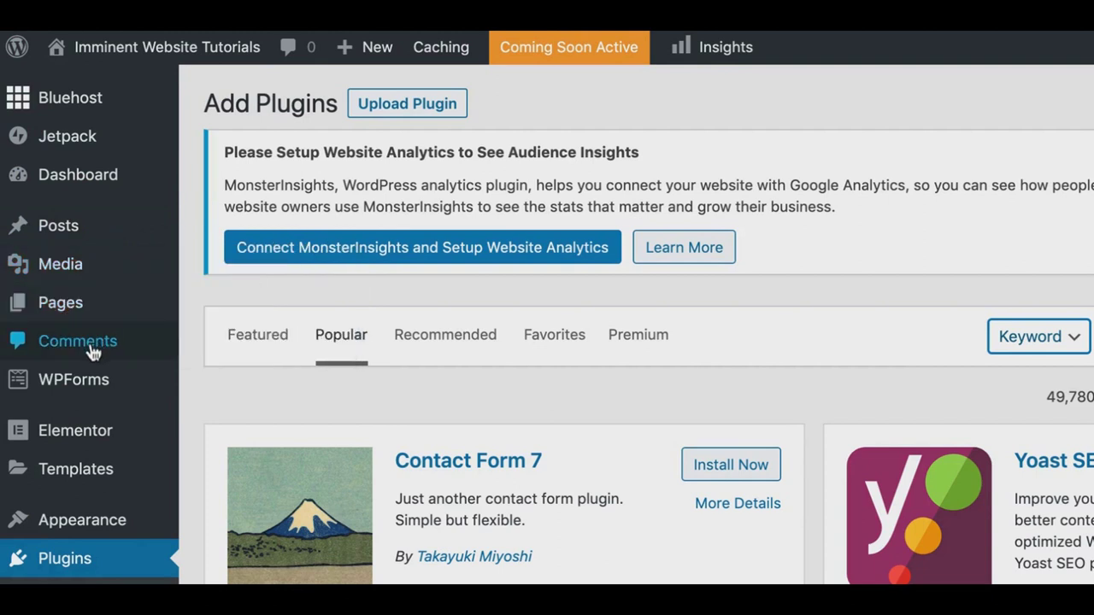
Step: Open the installed themes page and show the activation and preview options of the Twenty Nineteen theme
scroll(98, 419, "down", 1)
scroll(94, 470, "down", 1)
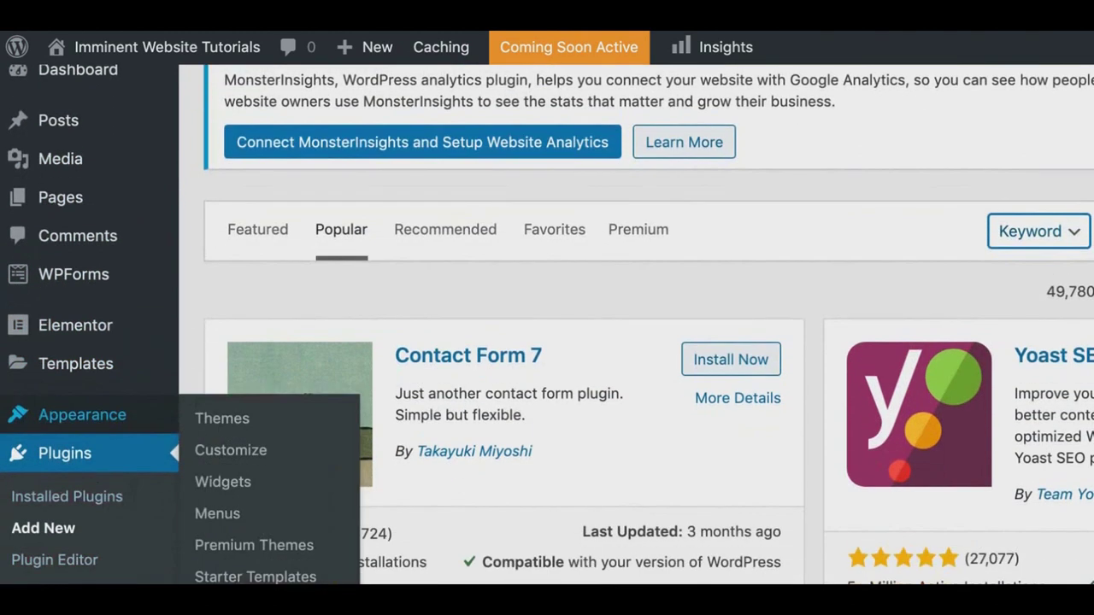
mouse_move(77, 425)
left_click(224, 420)
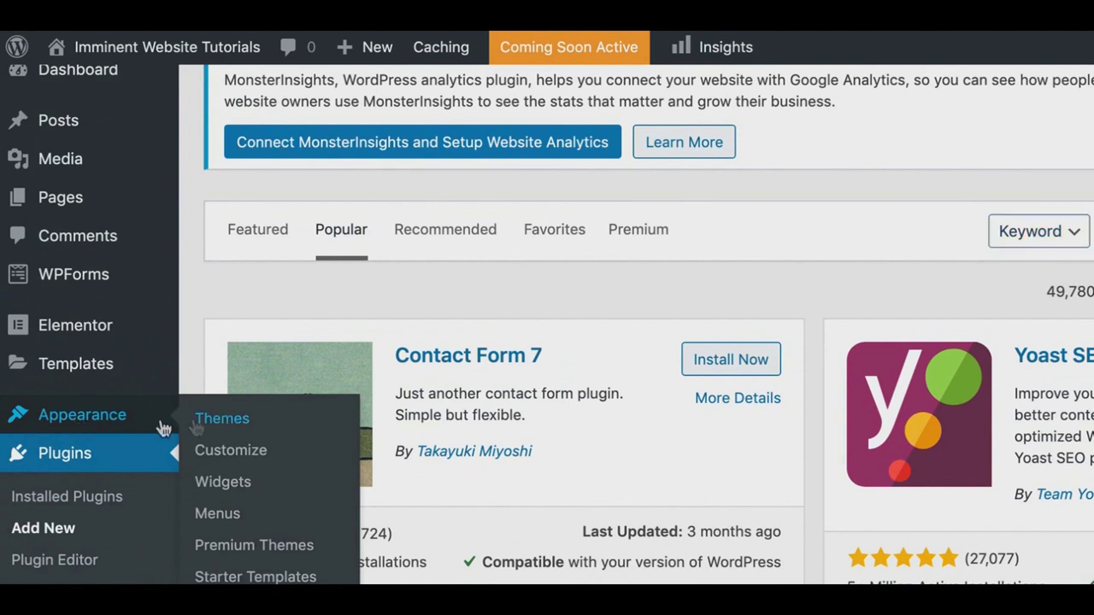
left_click(224, 420)
scroll(462, 286, "down", 2)
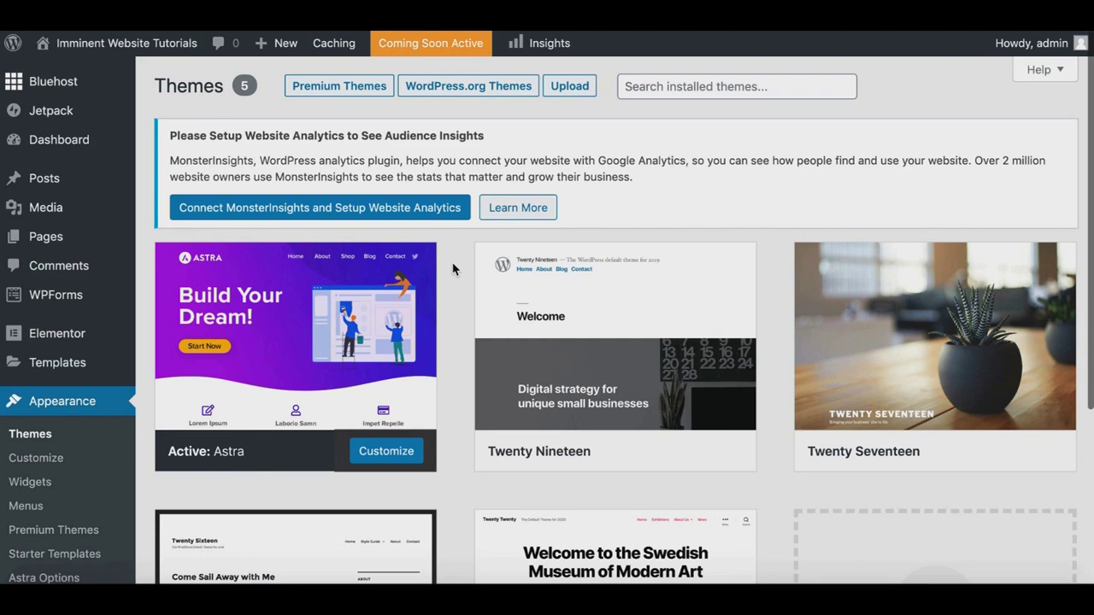
mouse_move(608, 451)
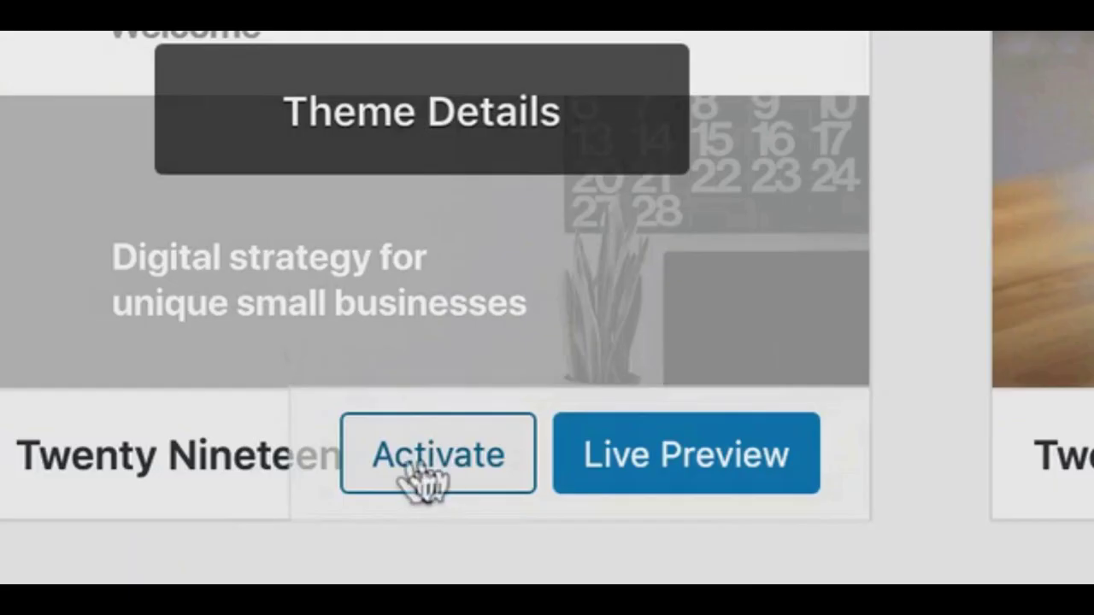
Step: Look over the remaining installed themes and open the theme upload option on the page for adding new themes
scroll(563, 345, "down", 3)
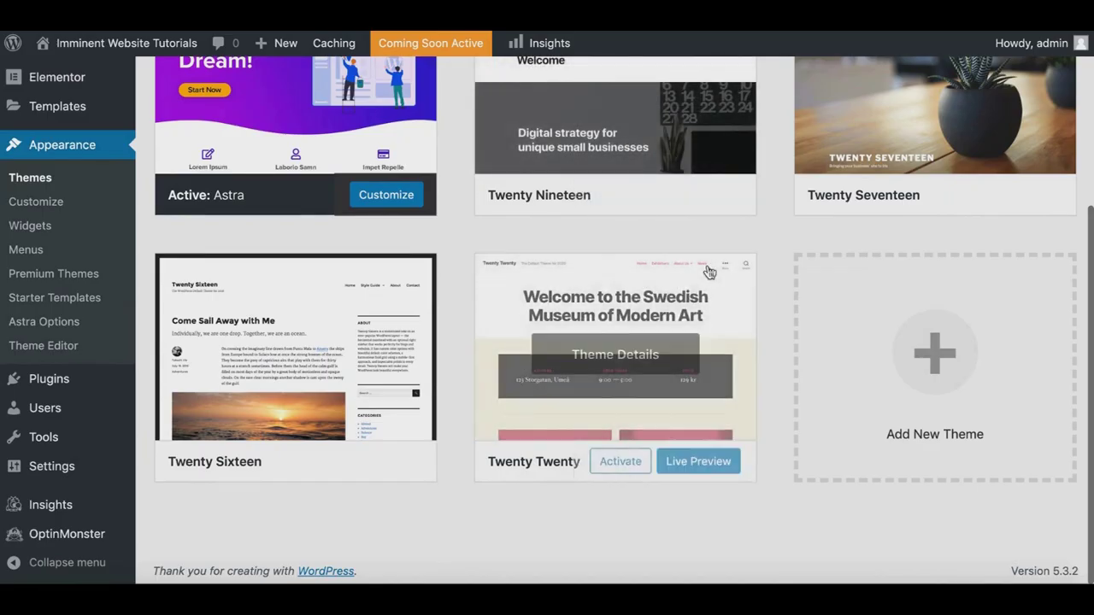
scroll(769, 307, "up", 1)
left_click(928, 415)
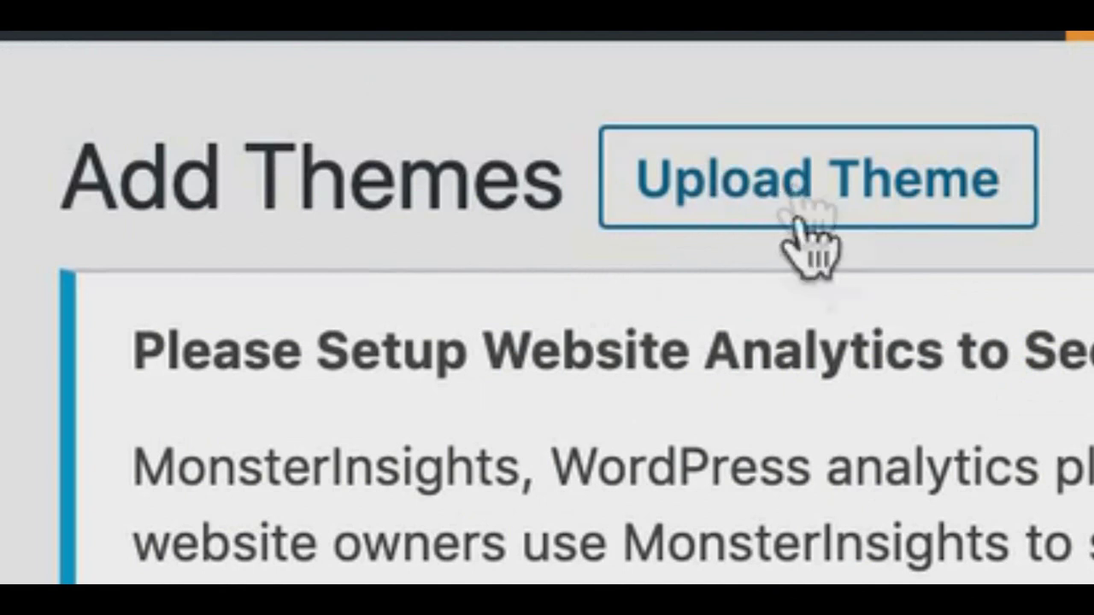
left_click(313, 91)
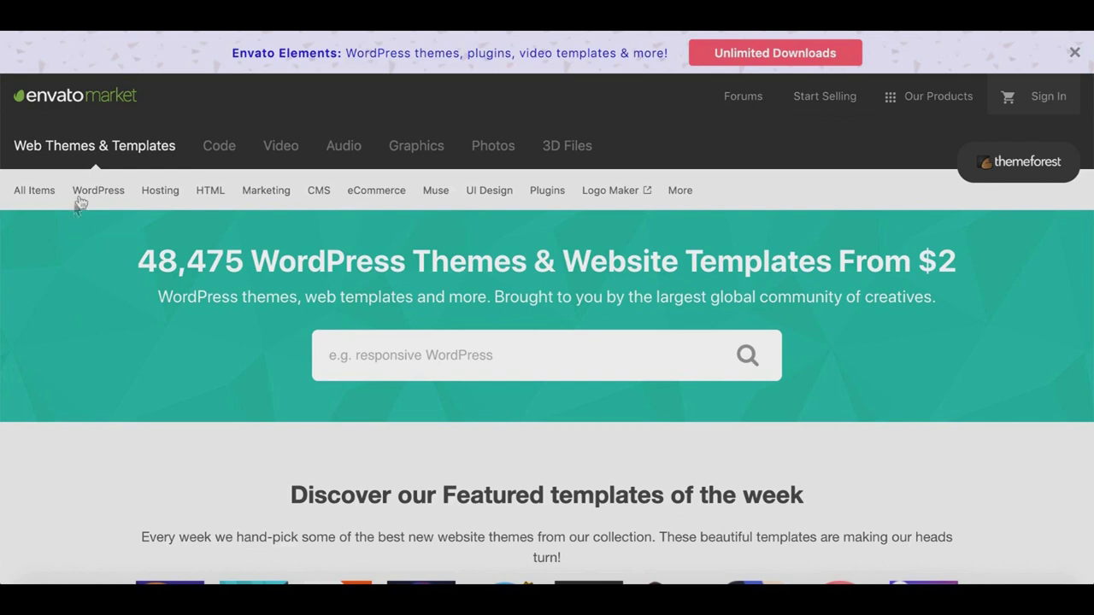
Step: Switch to ThemeForest, open the WordPress themes category and browse the best-selling themes
mouse_move(82, 194)
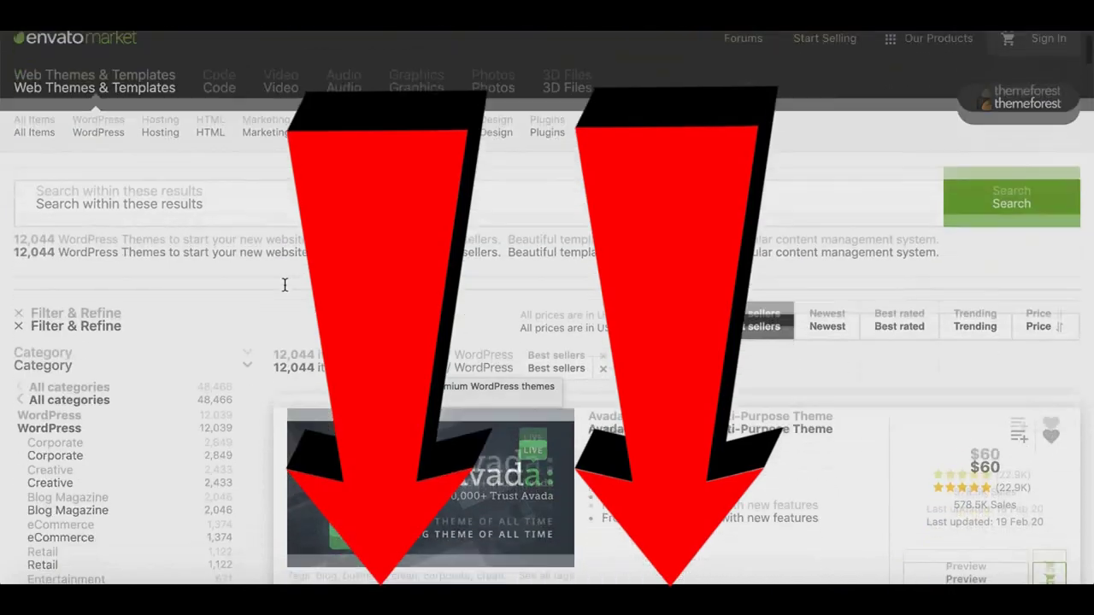
scroll(364, 254, "down", 10)
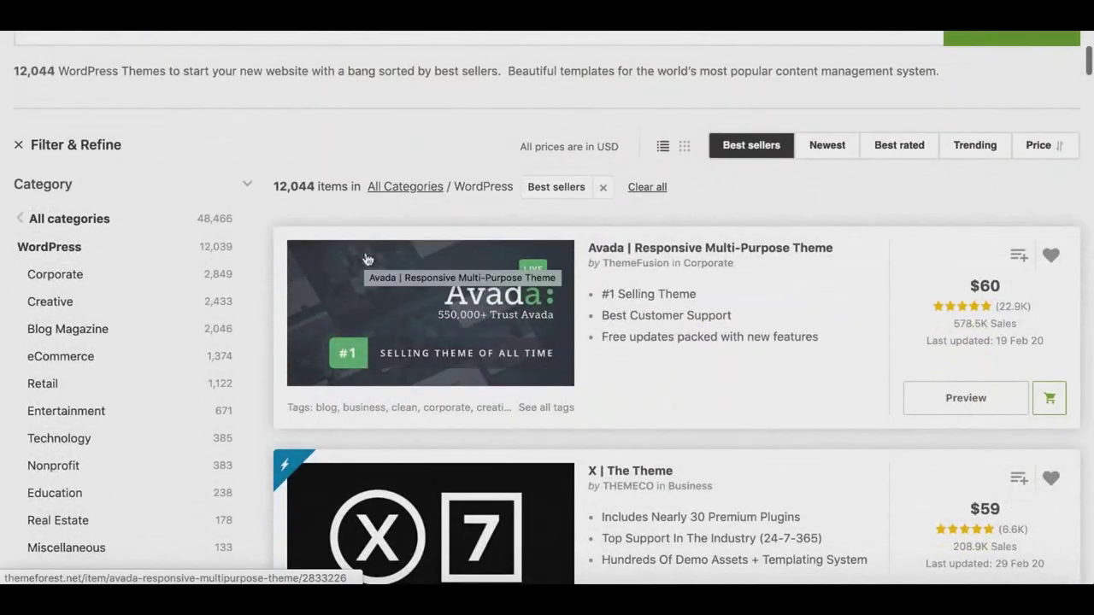
scroll(487, 221, "down", 10)
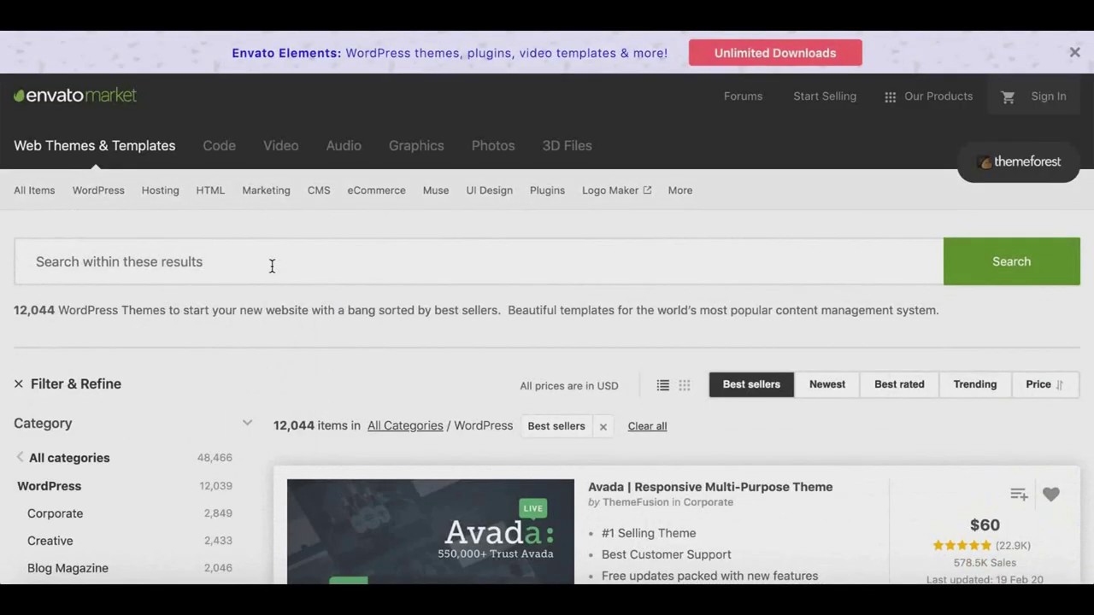
Step: Search the WordPress themes on ThemeForest for "food blog" and browse the matching themes
left_click(270, 266)
left_click(183, 329)
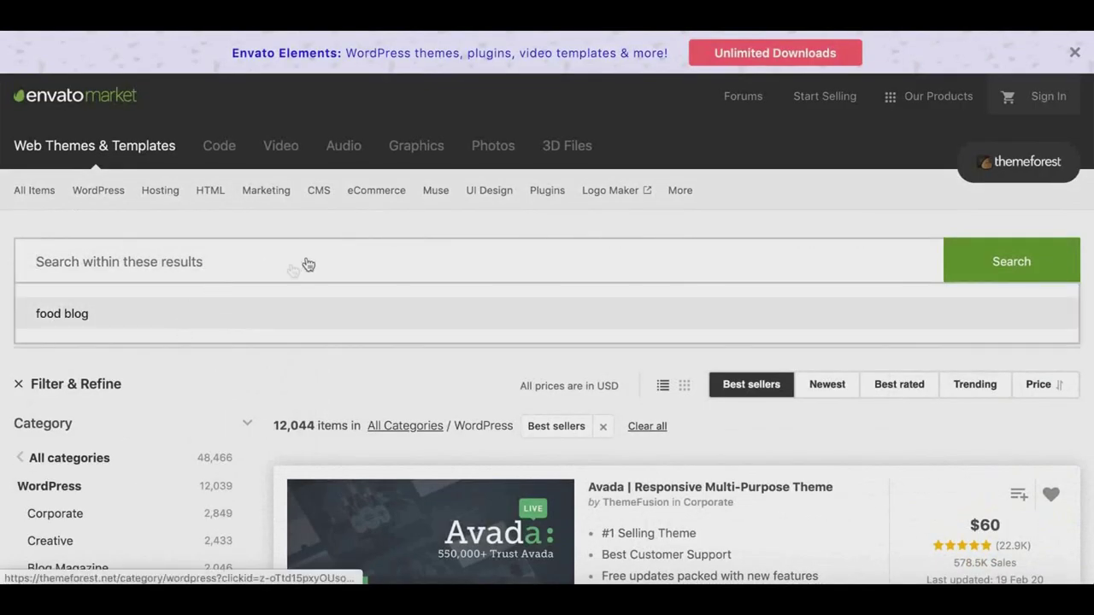
scroll(573, 294, "down", 3)
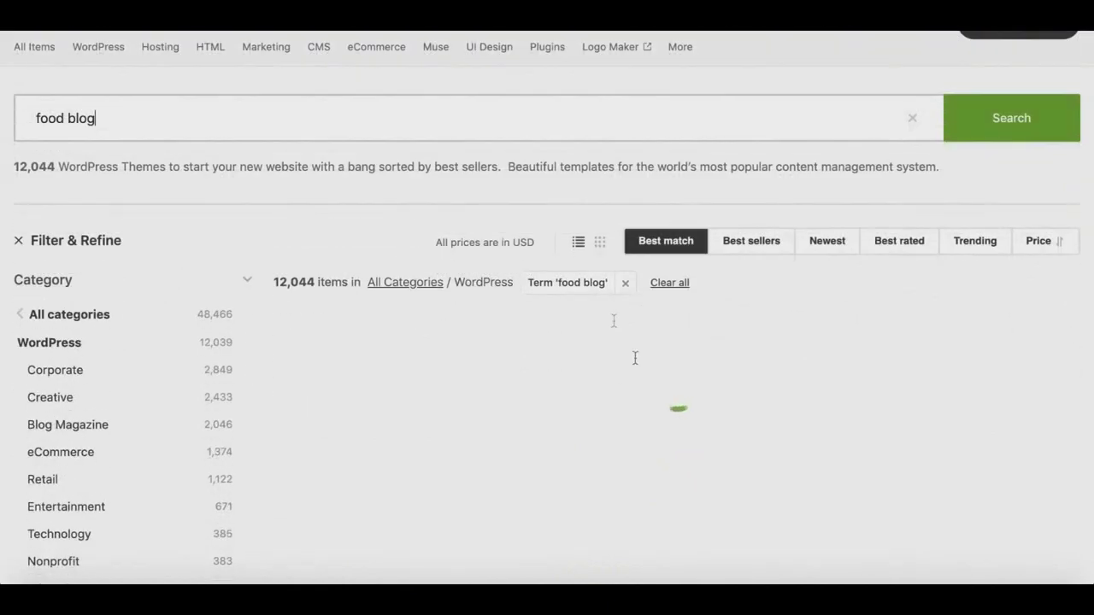
scroll(586, 337, "down", 5)
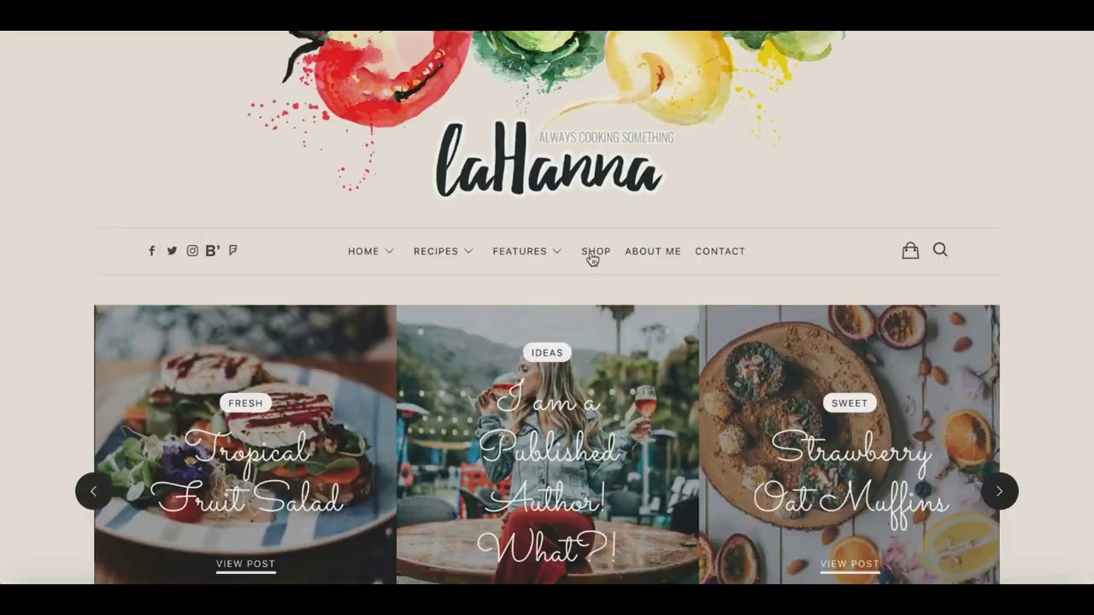
Step: Examine the demo pages of the laHanna, Food Blogger and Especio food blog themes
scroll(651, 143, "down", 10)
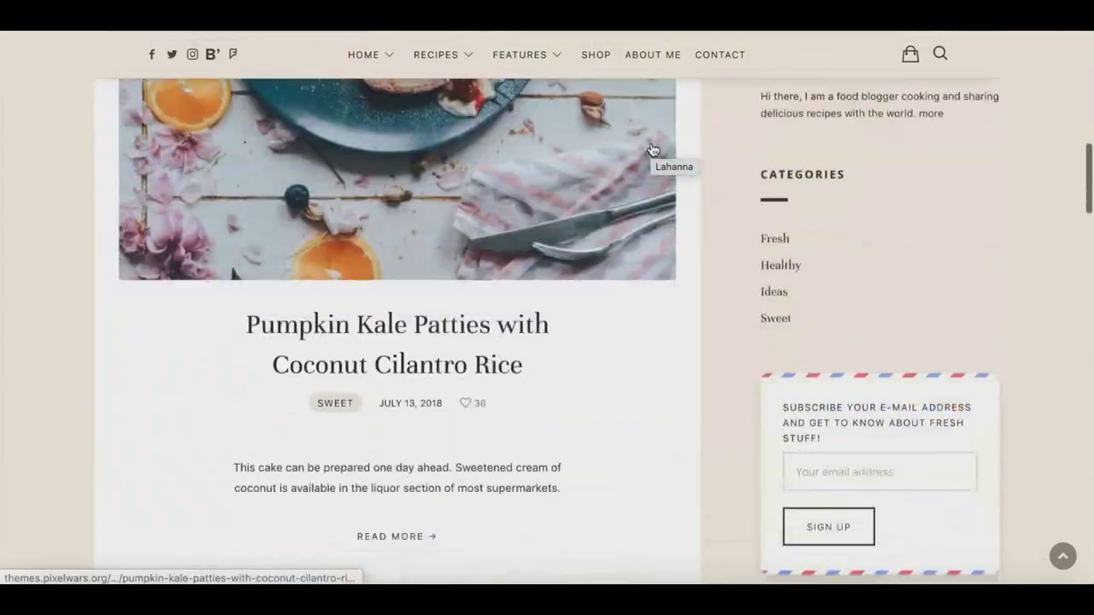
scroll(663, 156, "up", 9)
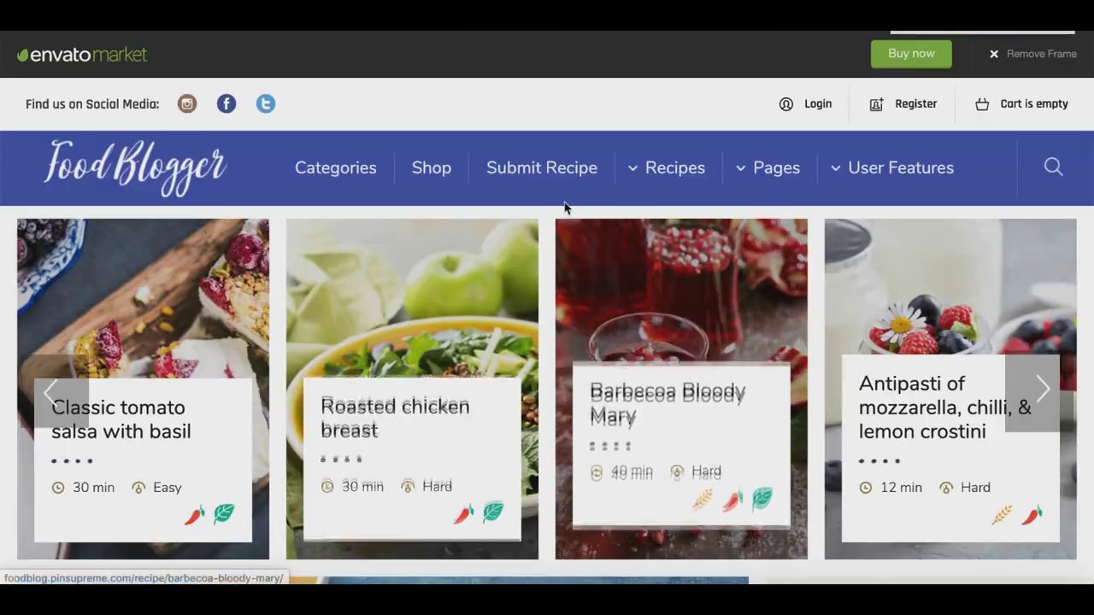
scroll(564, 205, "down", 5)
scroll(564, 201, "down", 2)
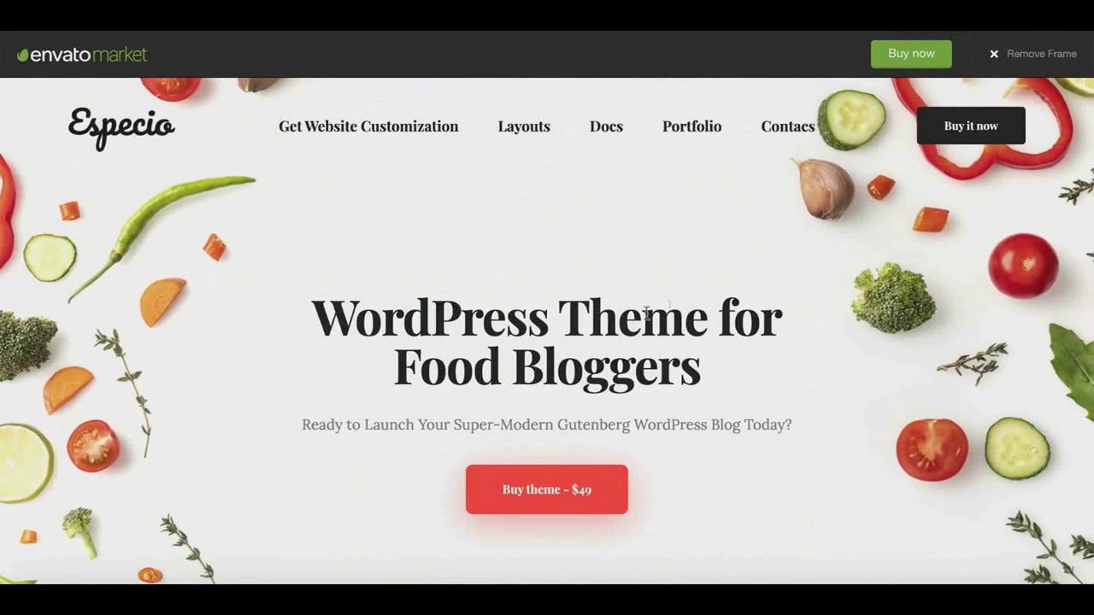
scroll(572, 202, "down", 15)
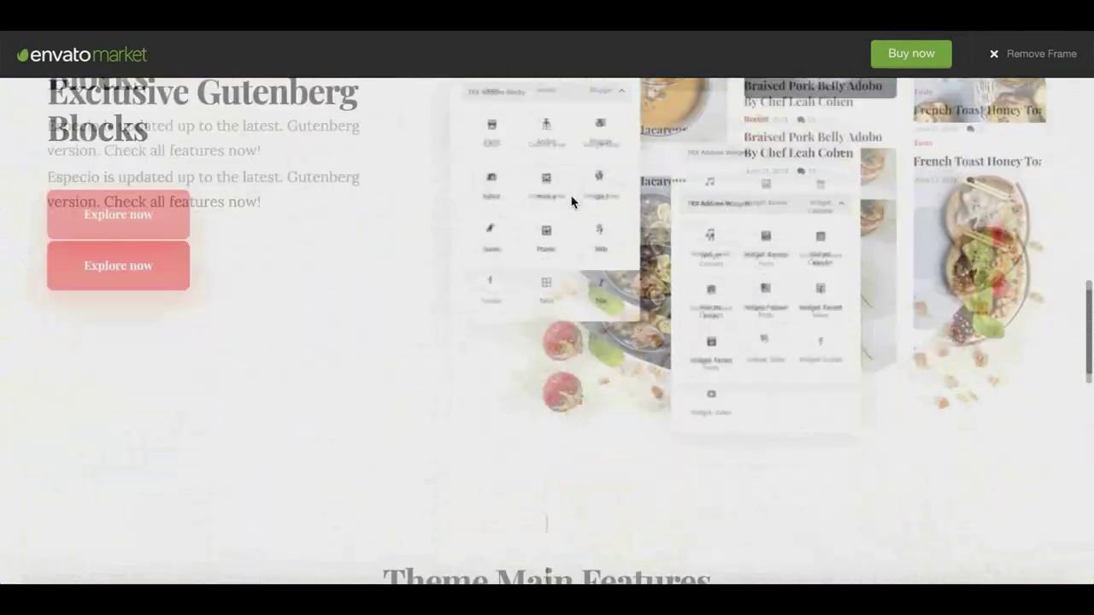
scroll(572, 202, "up", 15)
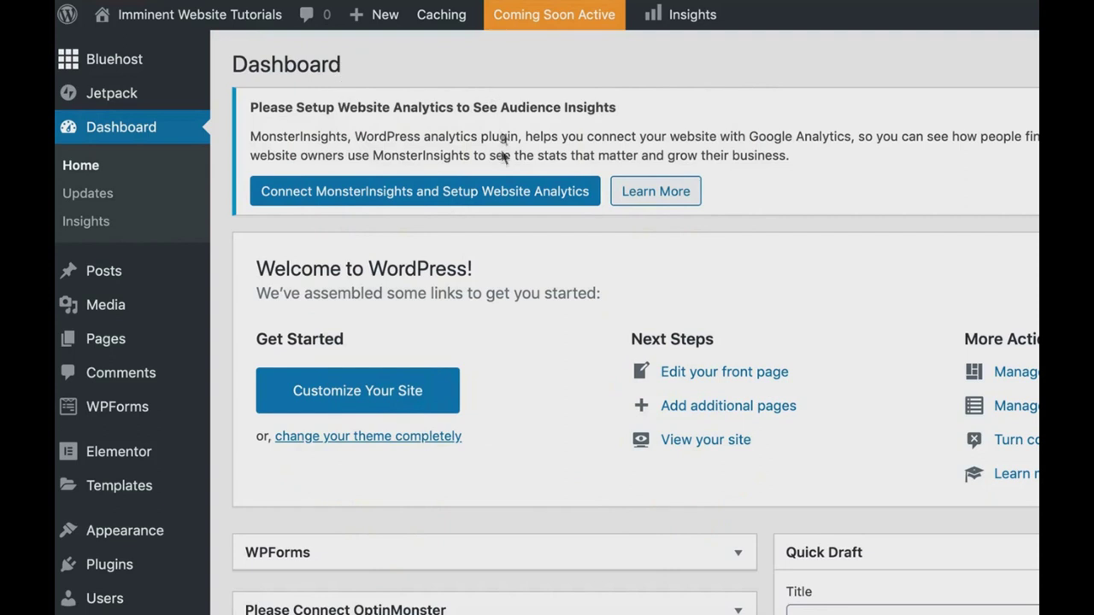
Step: Switch to the Fiverr website and examine its home page, from the popular professional services to the Fiverr Guides
mouse_move(102, 15)
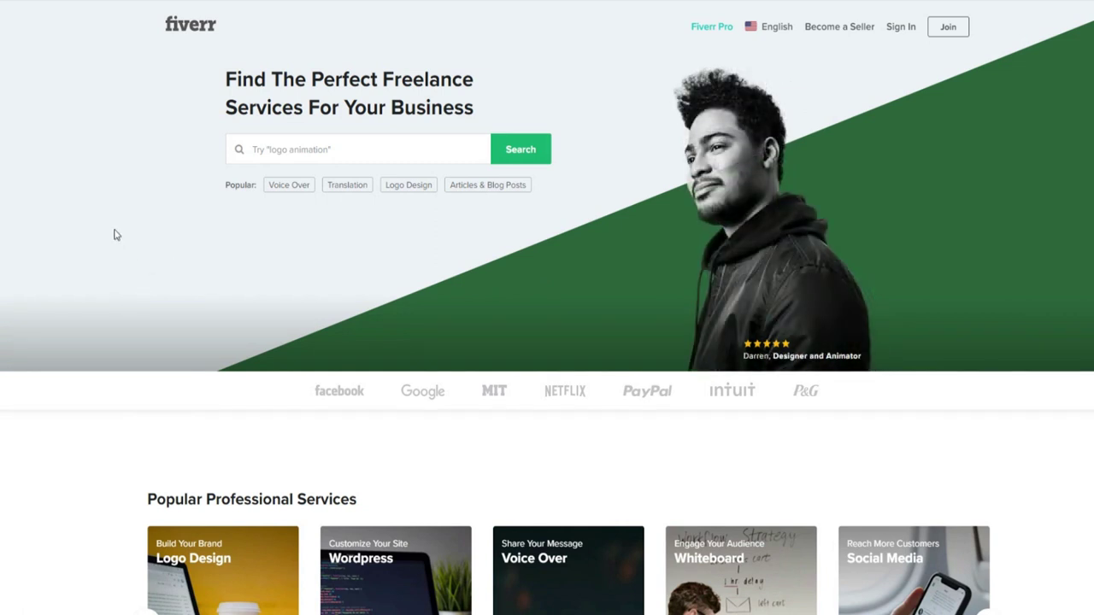
scroll(112, 234, "down", 3)
scroll(129, 214, "up", 2)
scroll(154, 292, "up", 1)
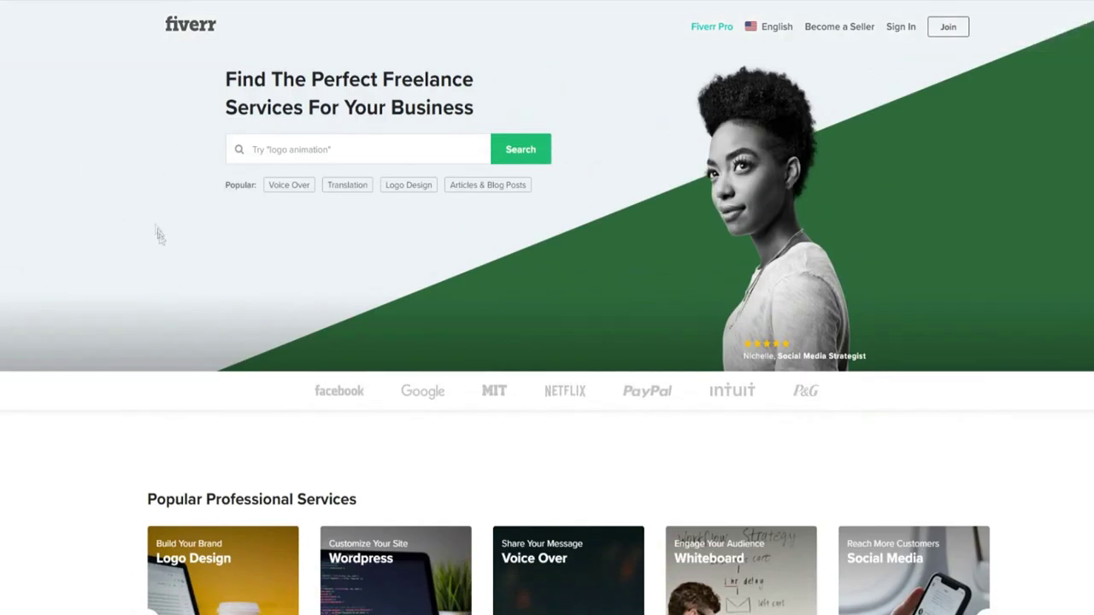
scroll(163, 236, "down", 2)
scroll(165, 236, "down", 2)
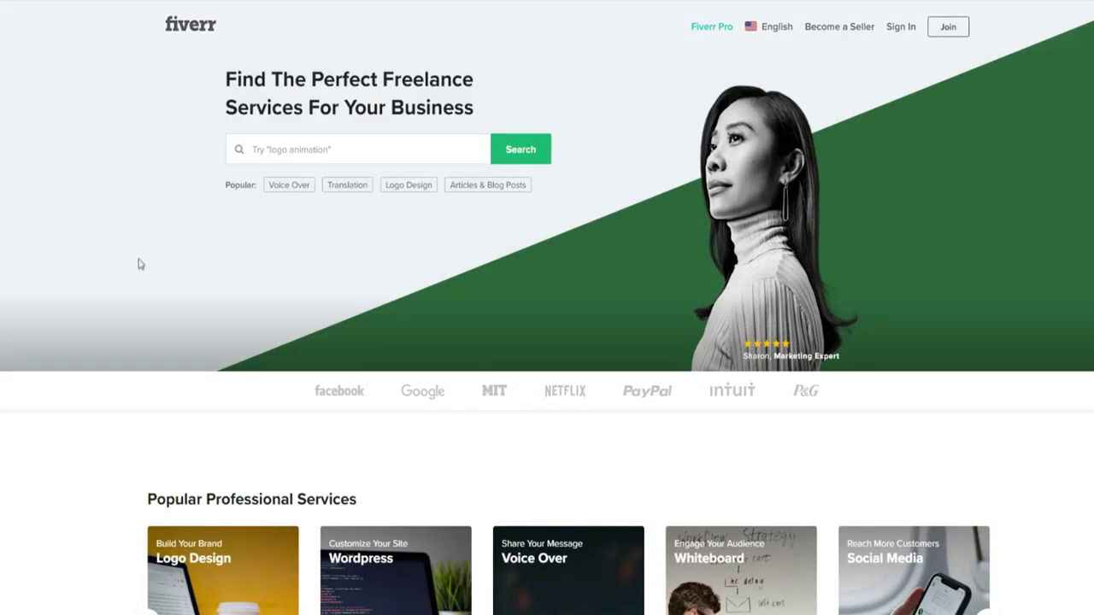
scroll(141, 265, "down", 6)
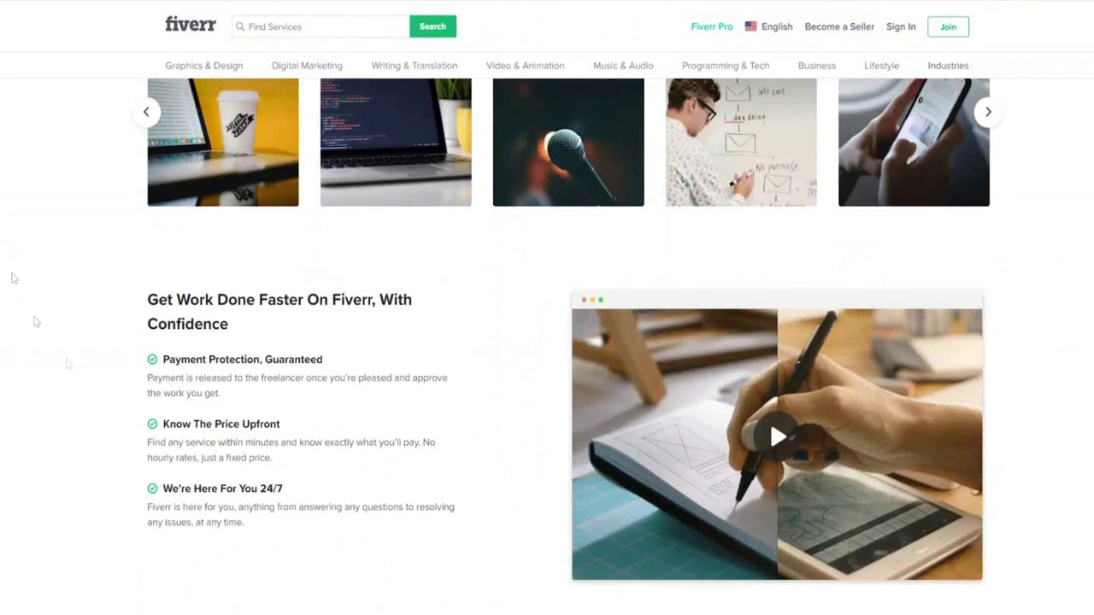
scroll(194, 280, "up", 6)
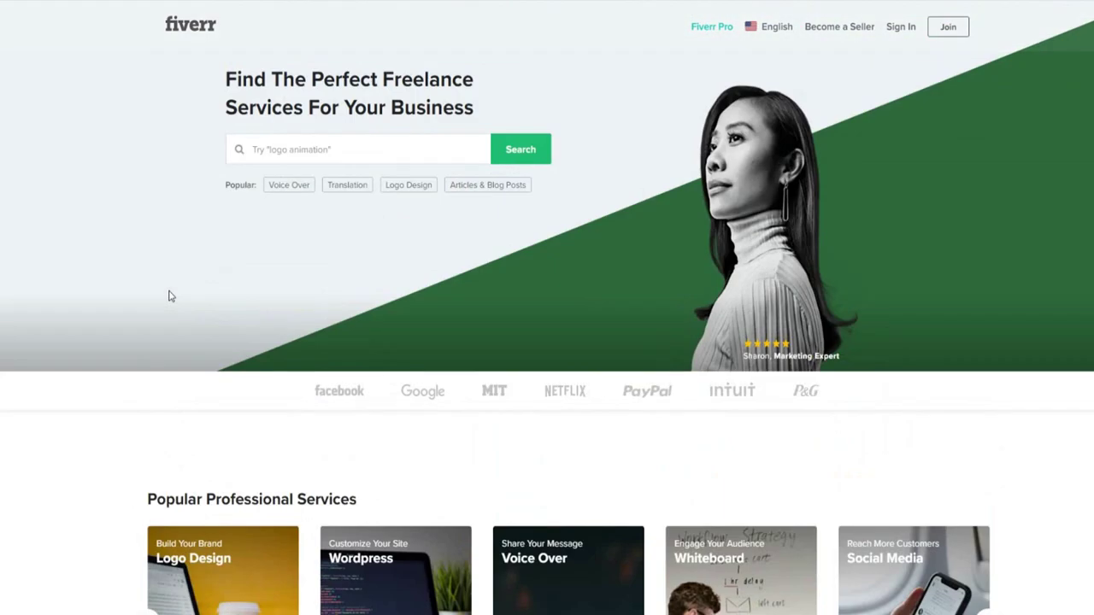
scroll(265, 171, "down", 15)
scroll(276, 182, "down", 5)
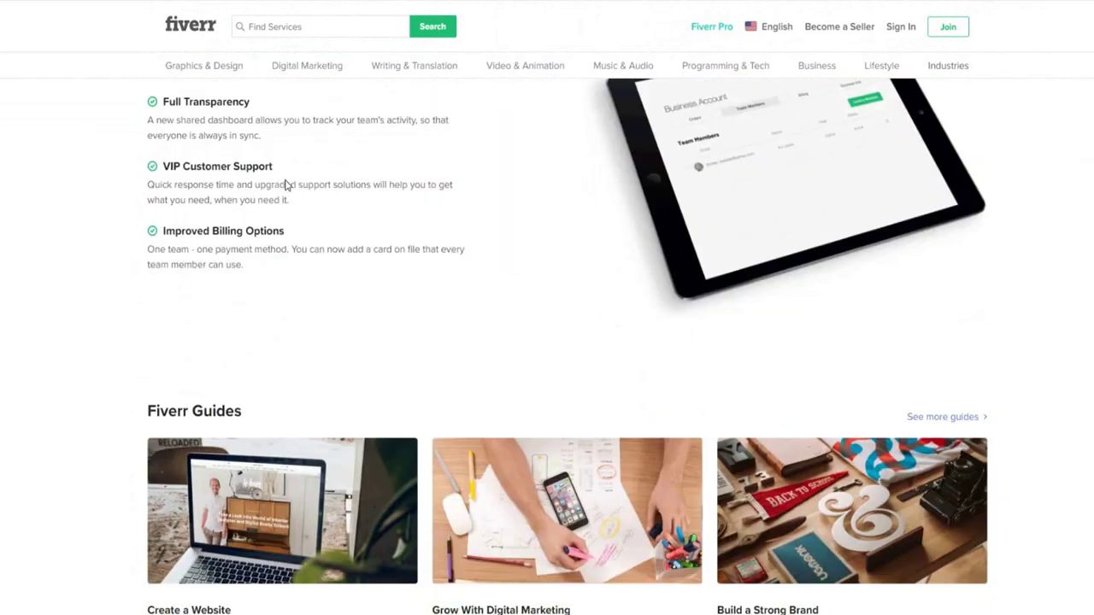
scroll(284, 180, "up", 8)
scroll(284, 179, "up", 15)
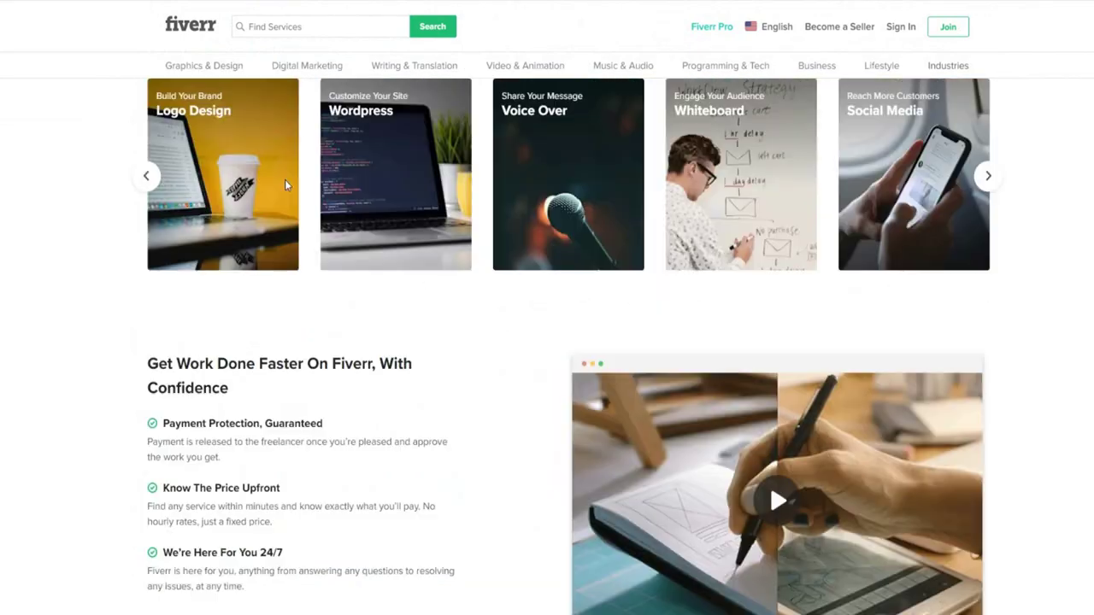